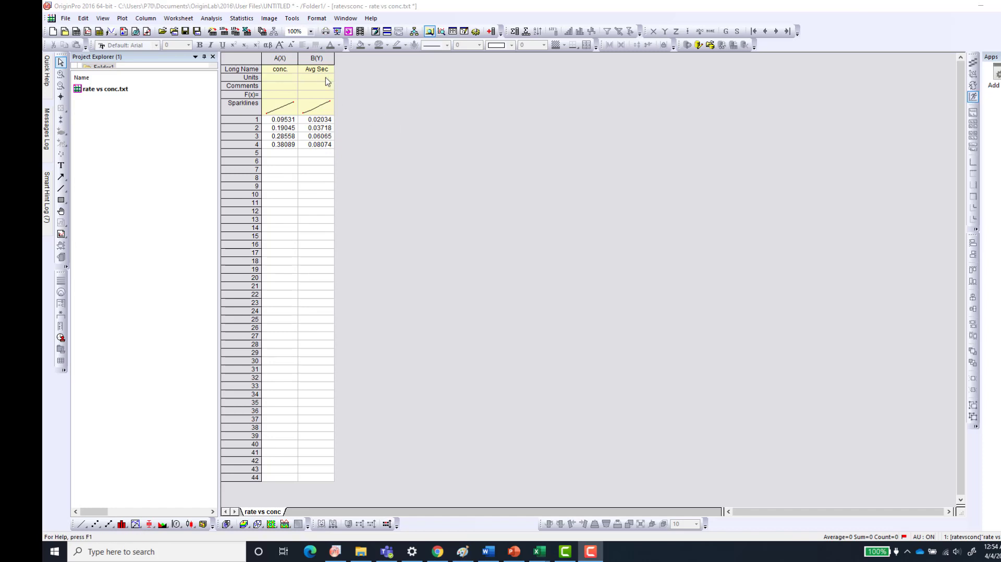
# Select the conc and Avg Sec columns and plot them as a scatter graph.
pyautogui.click(287, 60)
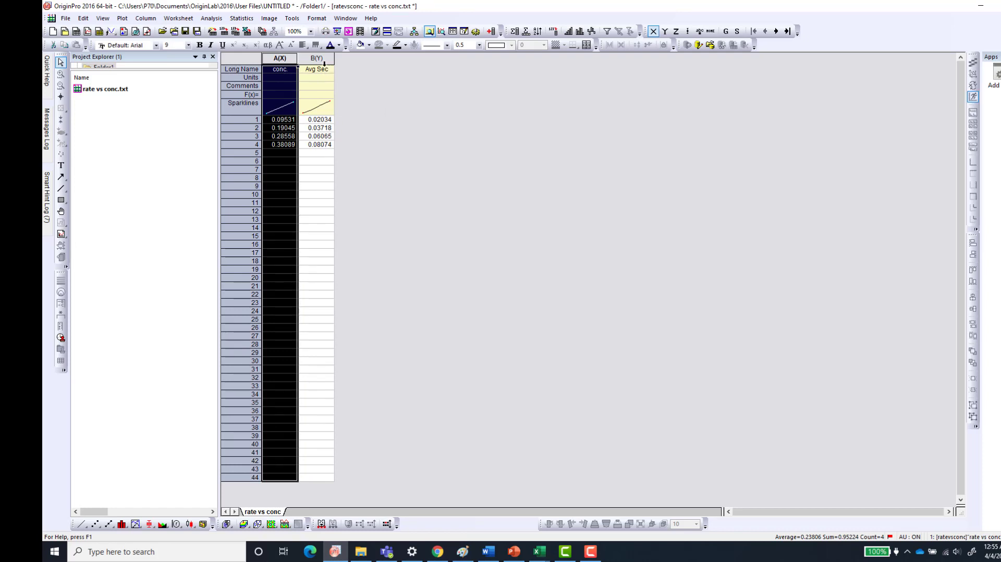
pyautogui.click(320, 59)
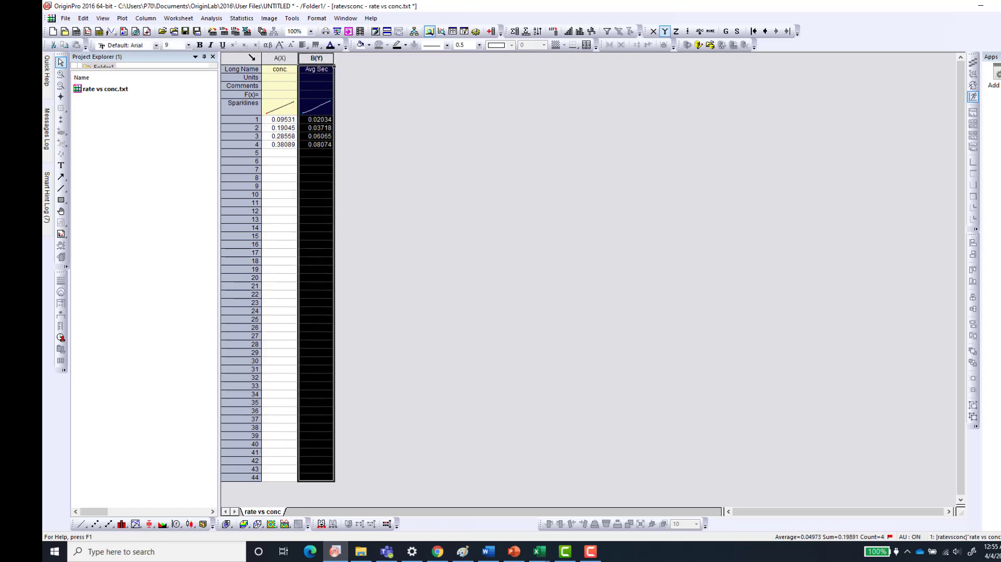
pyautogui.click(251, 58)
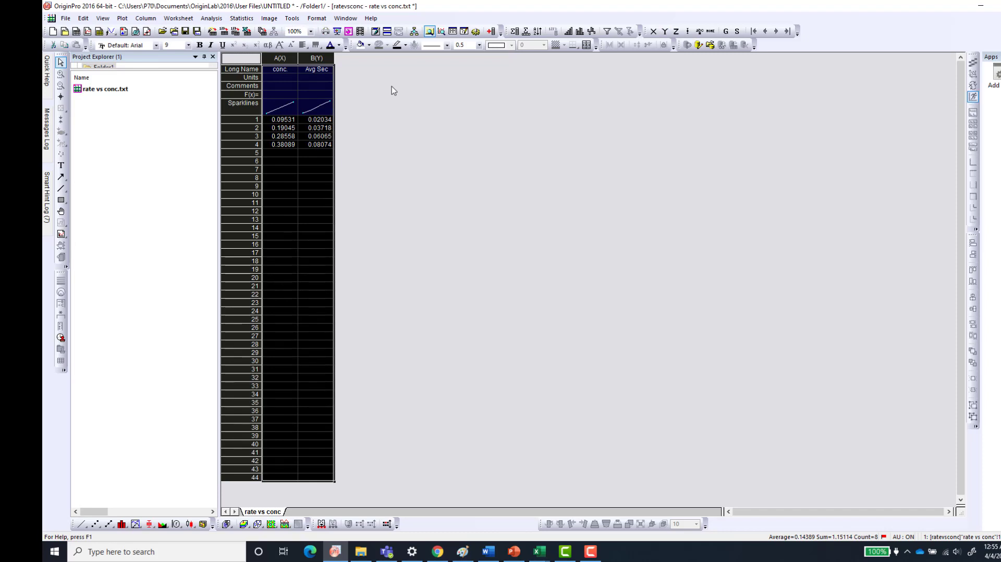
pyautogui.click(123, 20)
pyautogui.moveTo(143, 46)
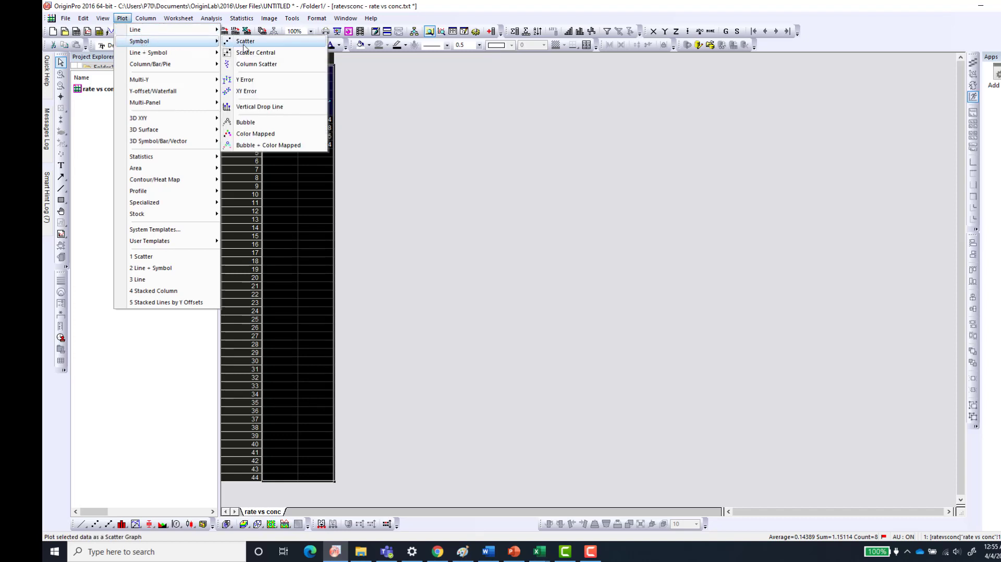
pyautogui.click(245, 46)
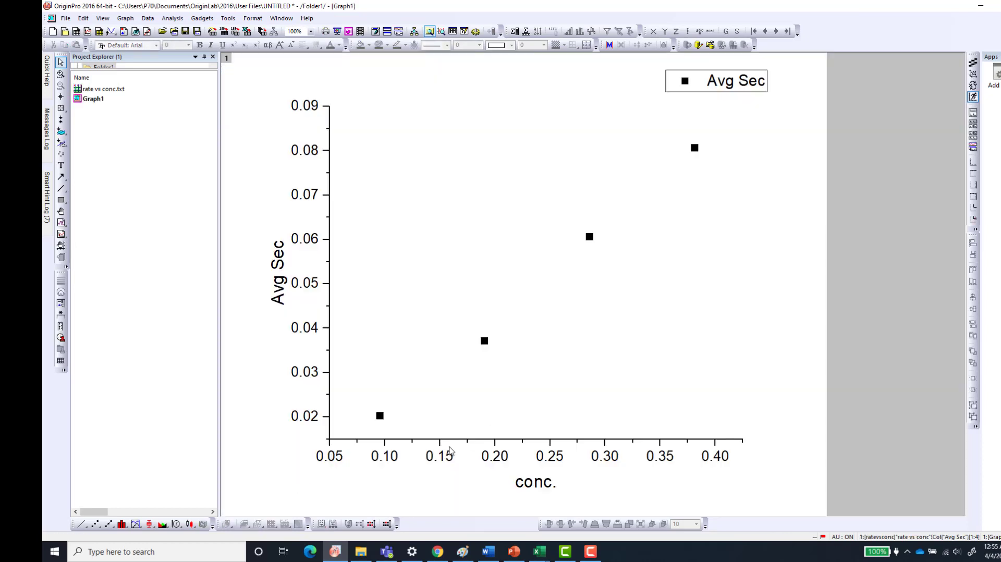
# Change the y-axis title to 'rate (s-1)' with the -1 as a superscript.
pyautogui.doubleClick(284, 290)
pyautogui.write('ra')
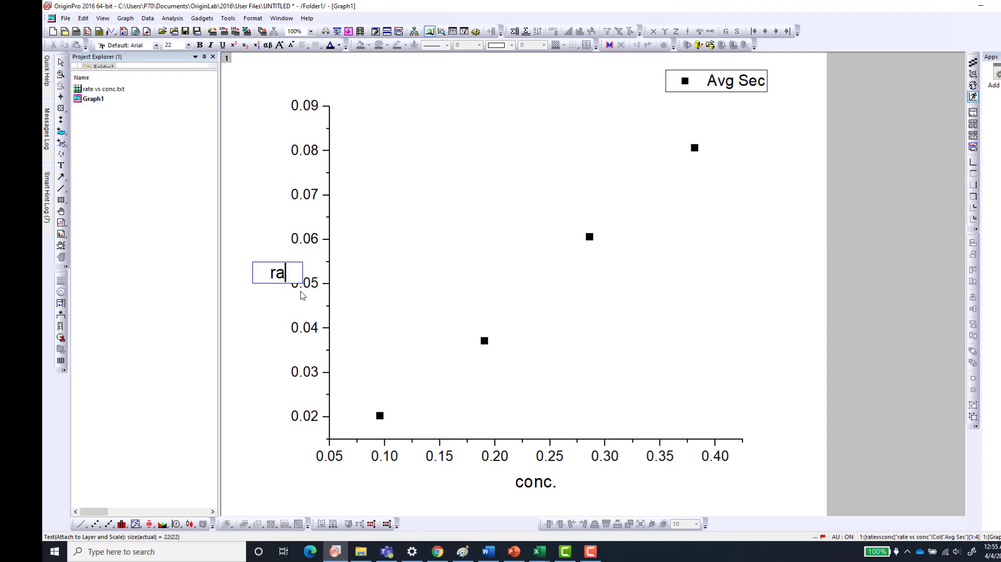
pyautogui.write('te (s-')
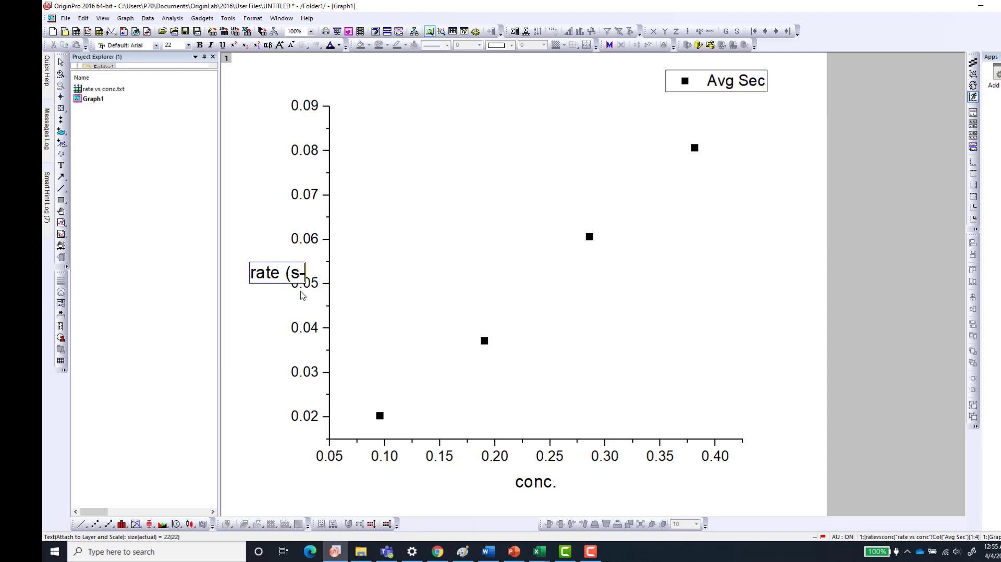
pyautogui.write('1)')
pyautogui.press('Left')
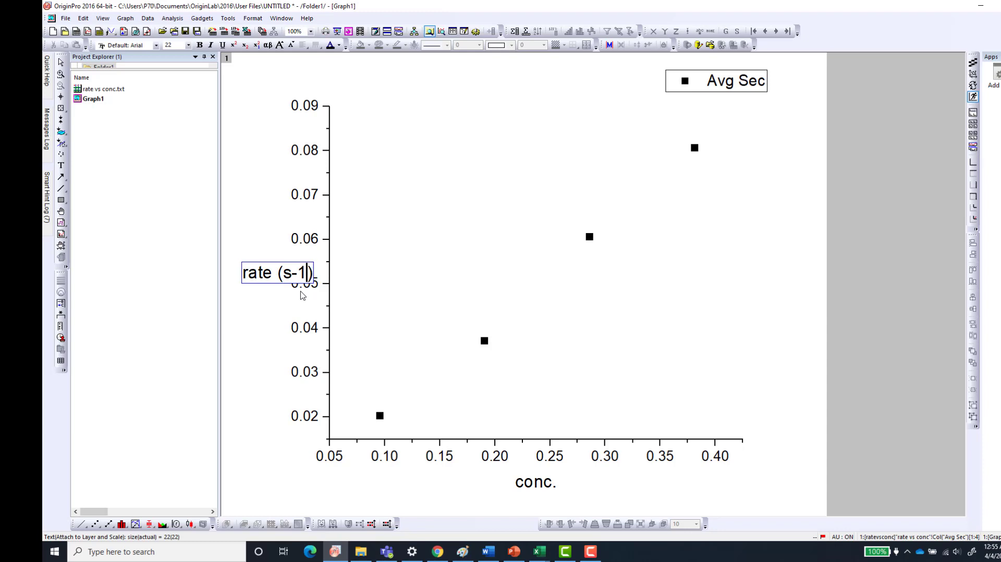
pyautogui.hotkey('shift', 'Left')
pyautogui.hotkey('shift', 'Left')
pyautogui.click(233, 46)
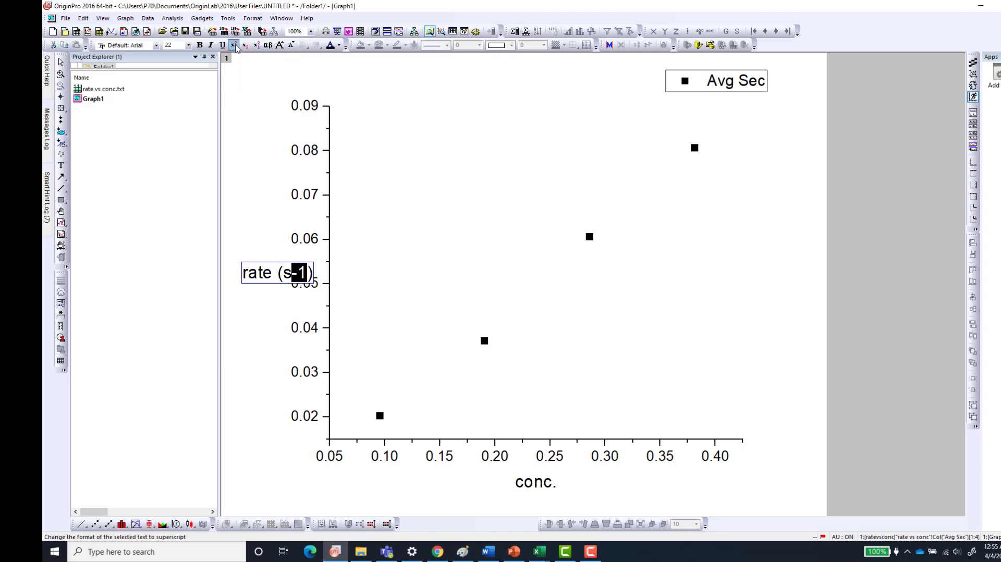
pyautogui.click(543, 487)
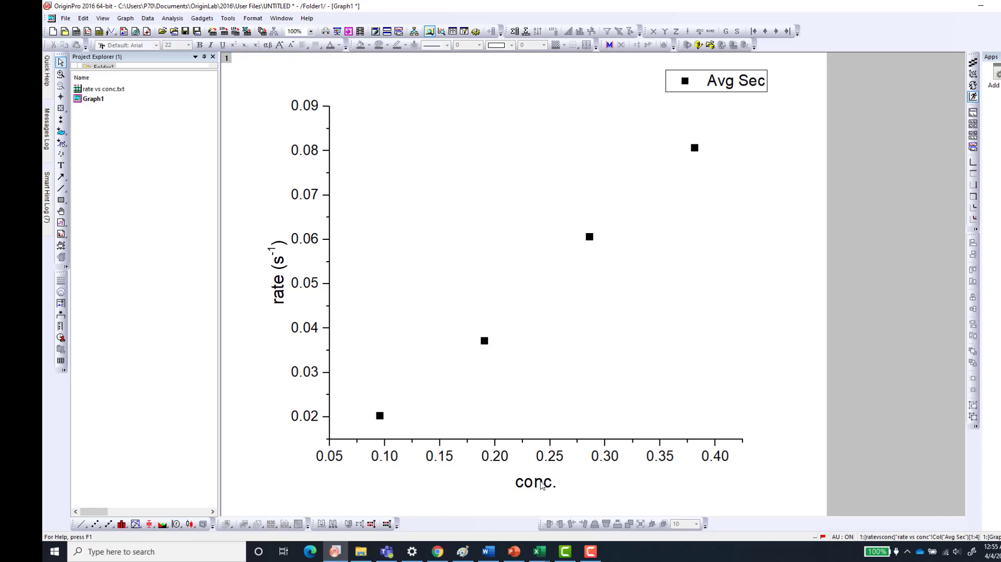
# Change the x-axis title to 'Conc (M)'.
pyautogui.doubleClick(542, 486)
pyautogui.write('Conc')
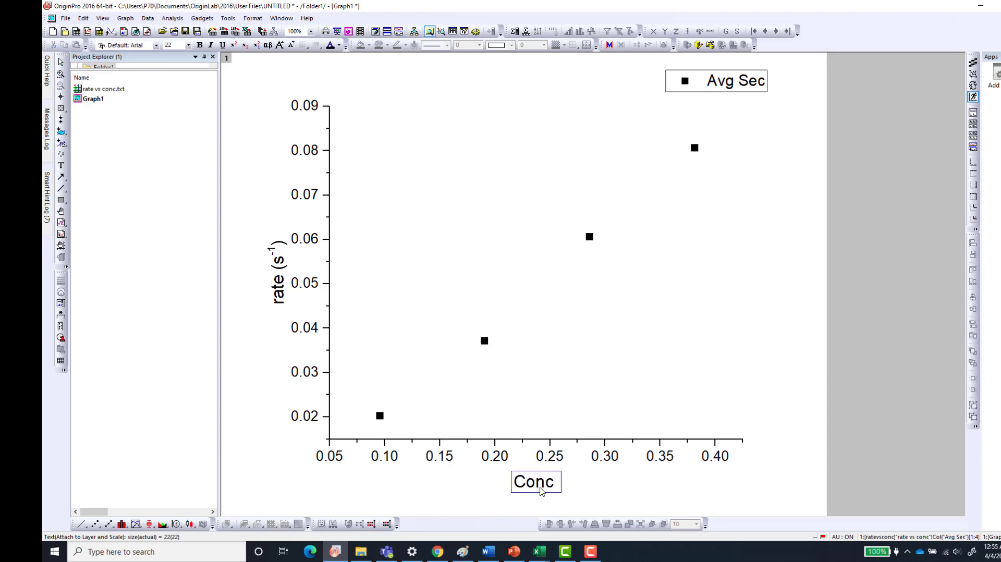
pyautogui.write(' (M)')
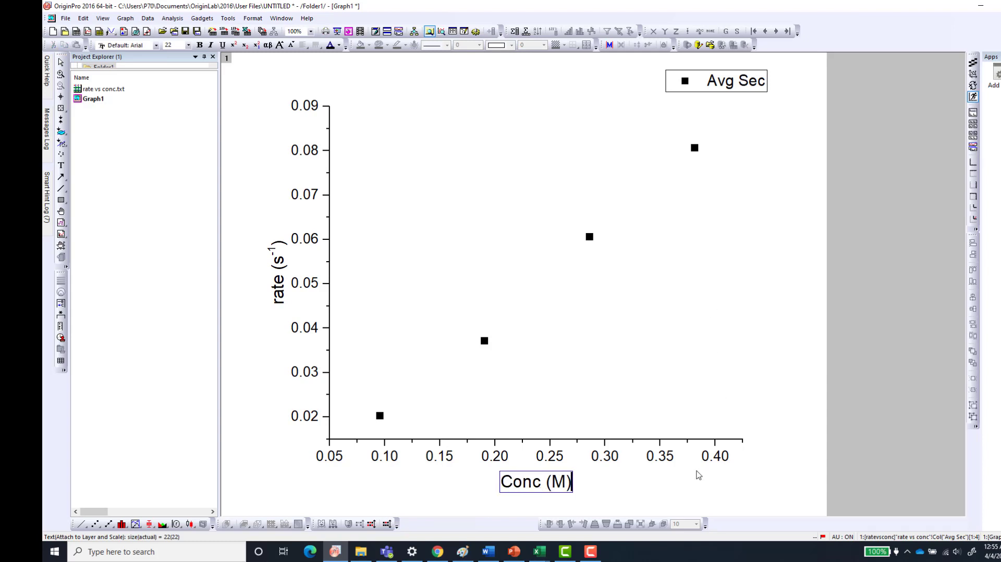
pyautogui.click(696, 475)
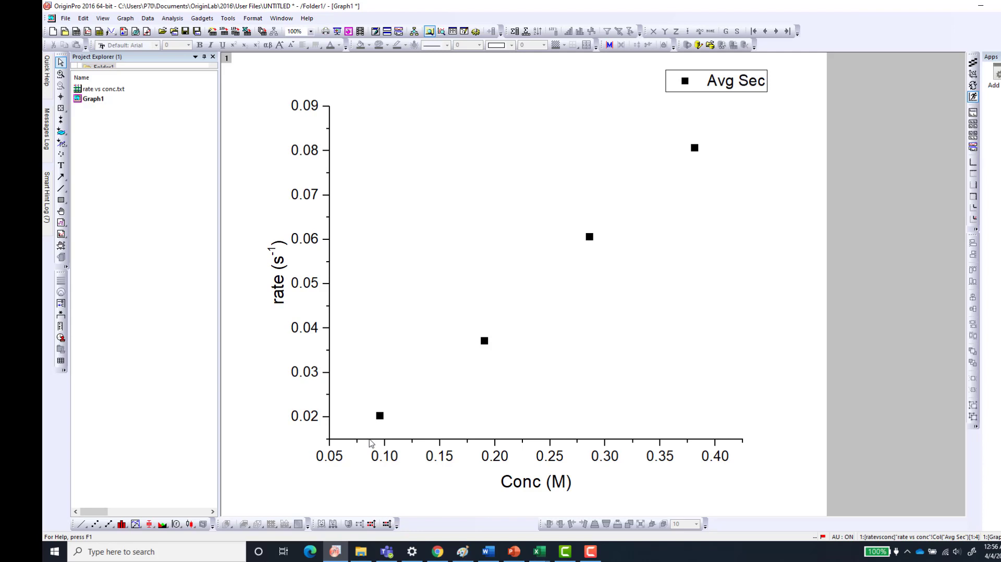
pyautogui.click(371, 443)
# Set the horizontal and vertical axis scales to start From 0.
pyautogui.doubleClick(372, 443)
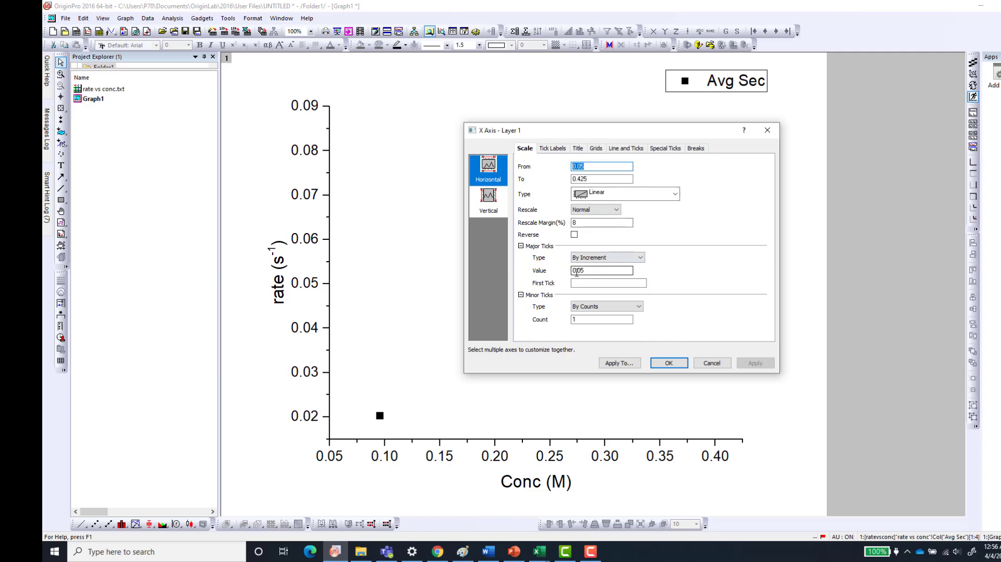
pyautogui.write('0')
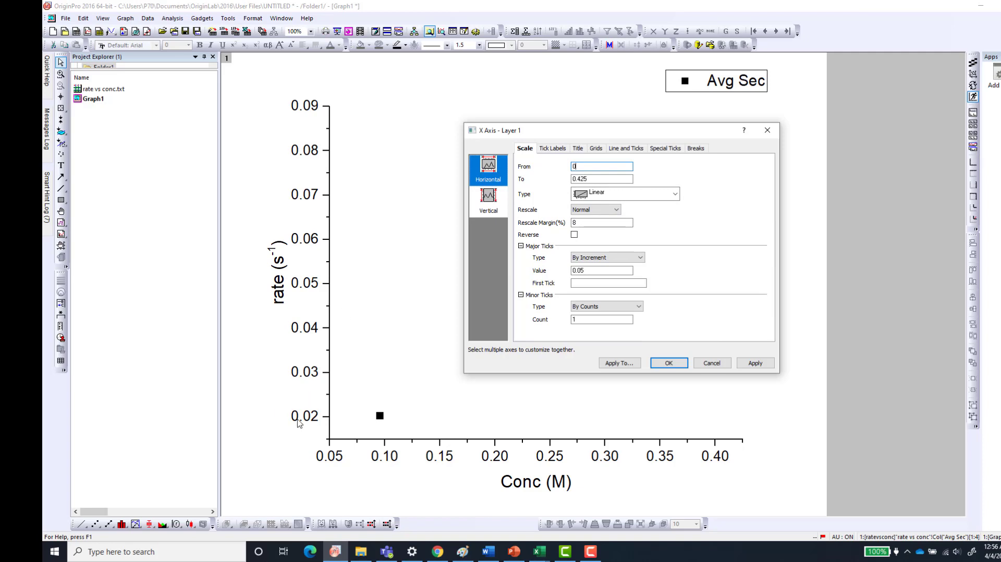
pyautogui.click(490, 201)
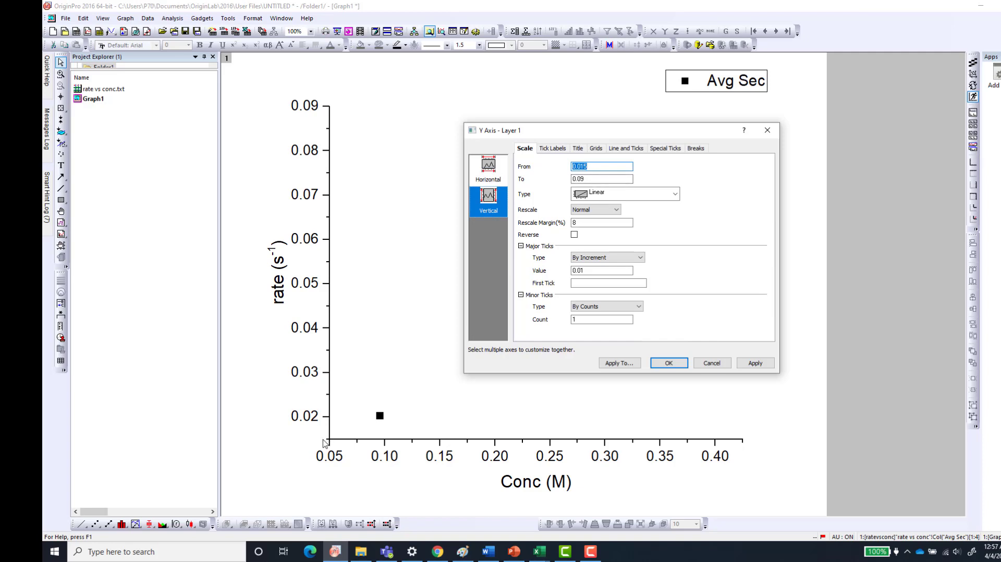
pyautogui.write('0')
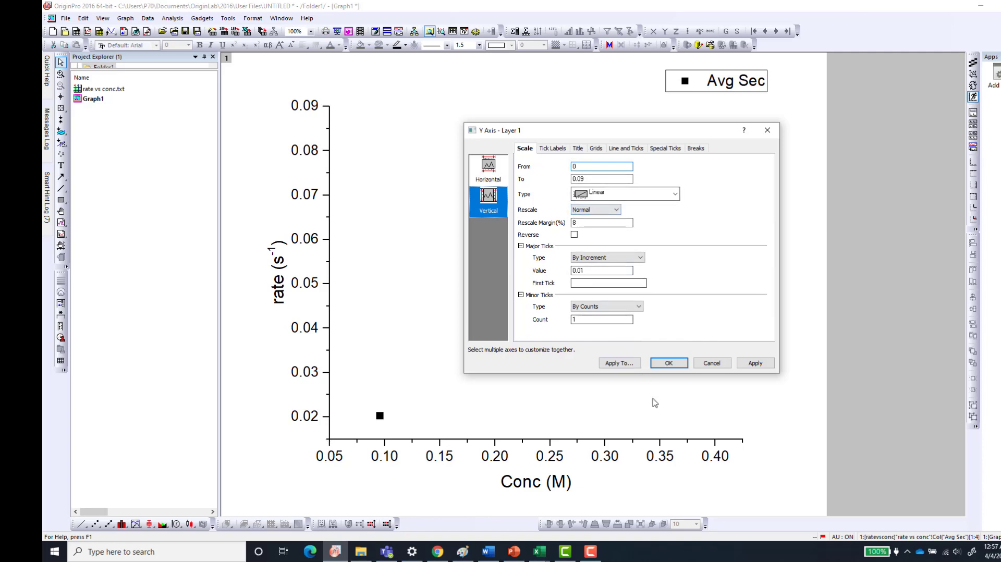
pyautogui.click(668, 364)
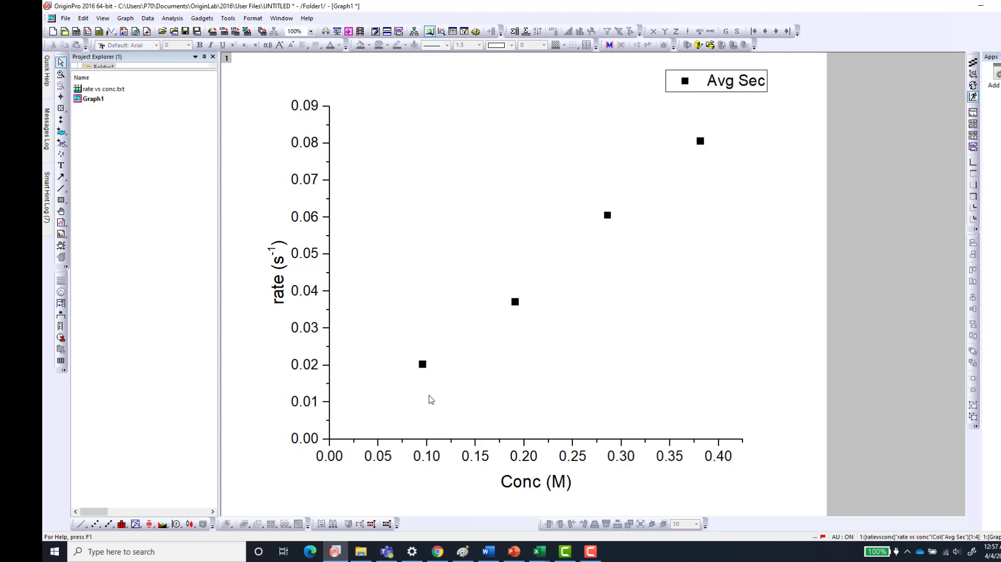
pyautogui.click(179, 19)
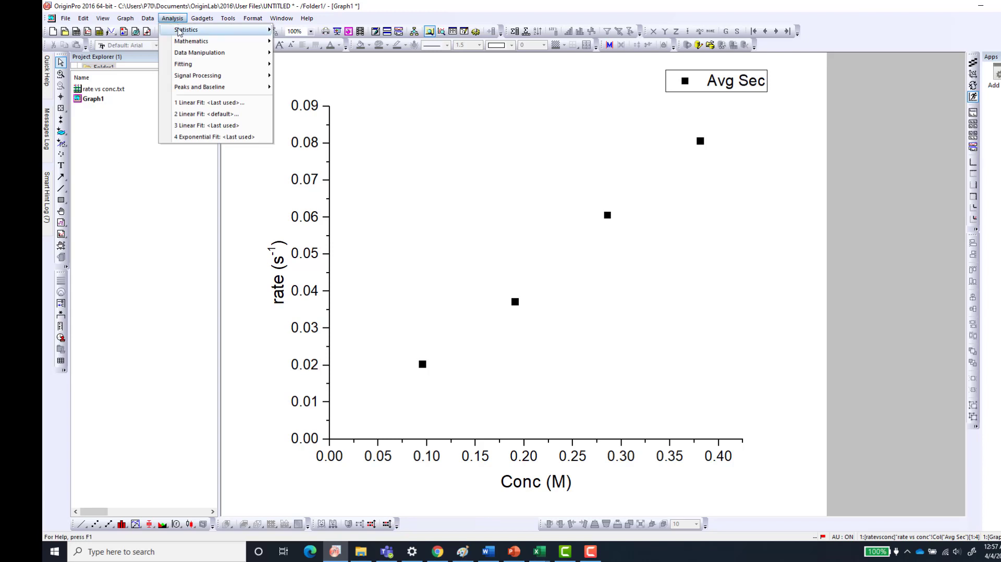
# Open the Linear Fit dialog via Analysis > Fitting > Linear Fit > Open Dialog.
pyautogui.moveTo(182, 64)
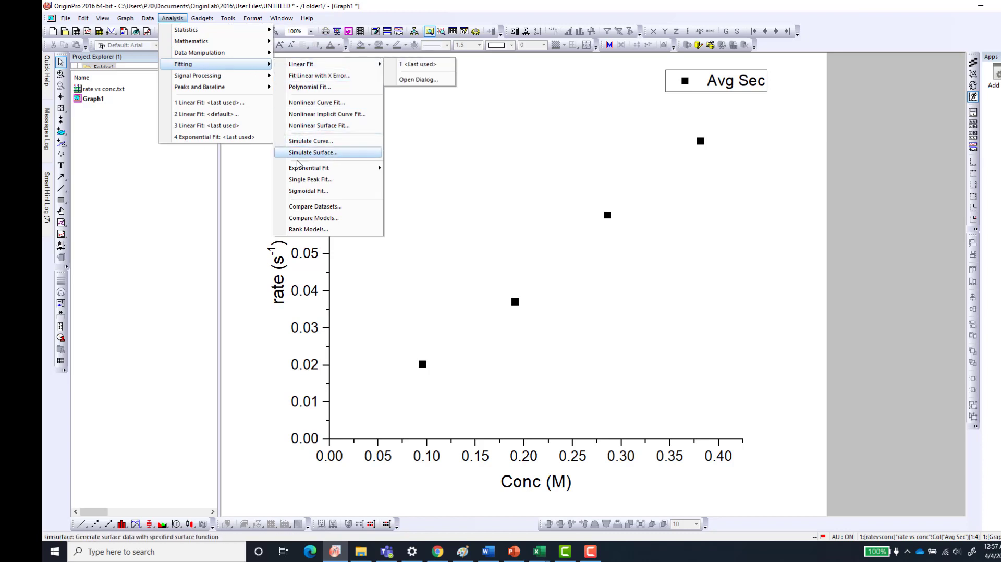
pyautogui.moveTo(307, 66)
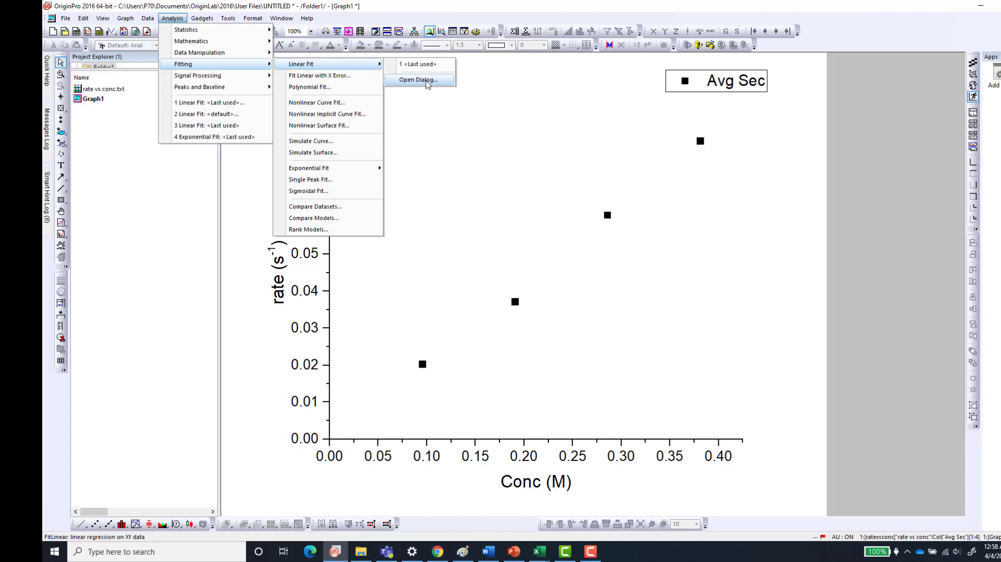
pyautogui.click(426, 82)
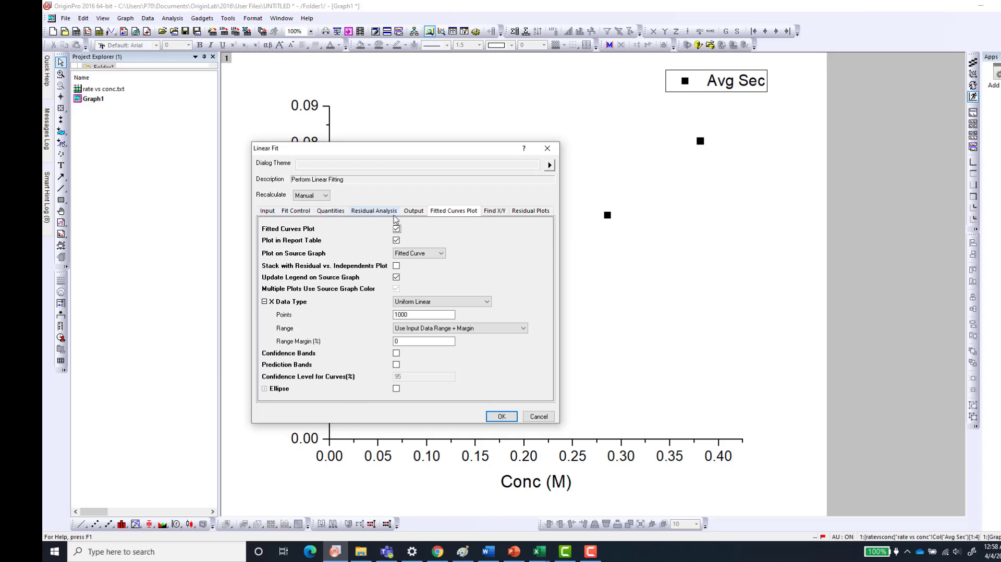
# Set the fitted curve X Data Type range to Span to Full Axis Range.
pyautogui.click(466, 333)
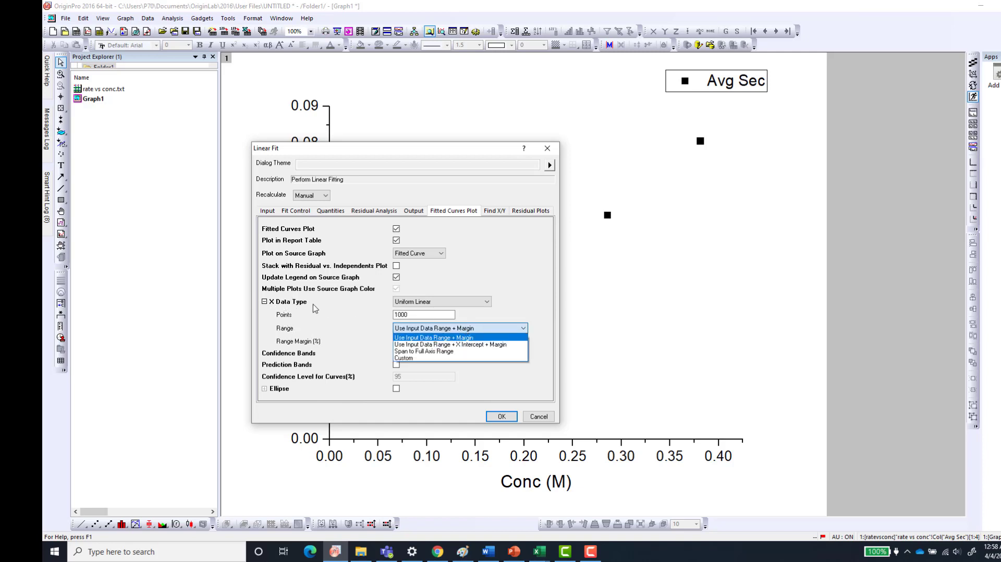
pyautogui.click(427, 352)
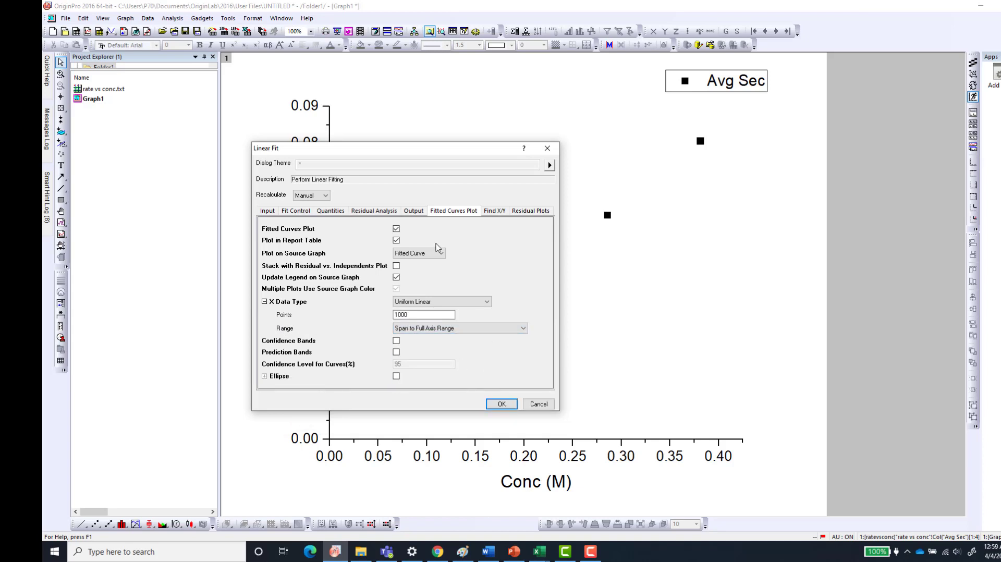
pyautogui.moveTo(396, 152); pyautogui.dragTo(775, 60)
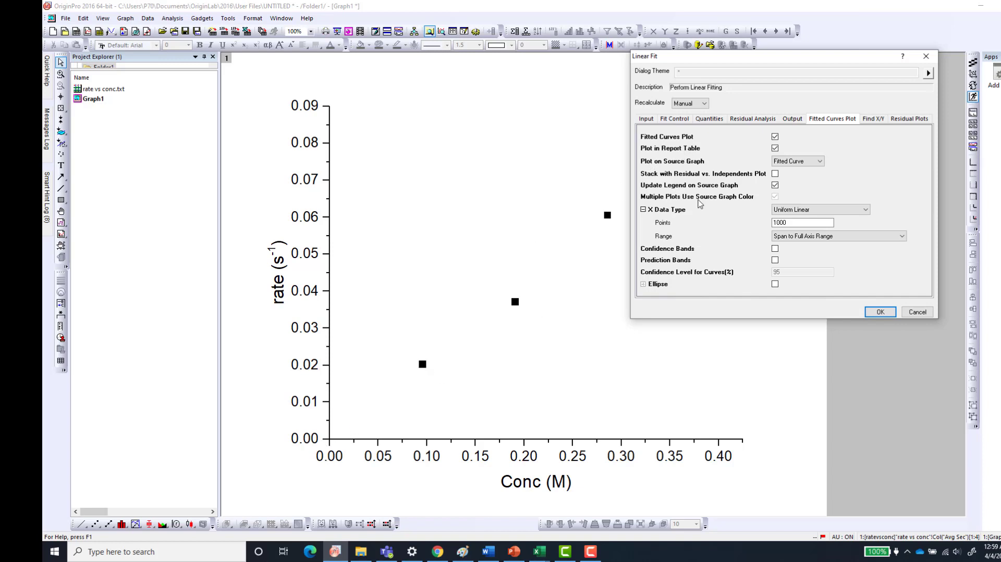
pyautogui.click(803, 241)
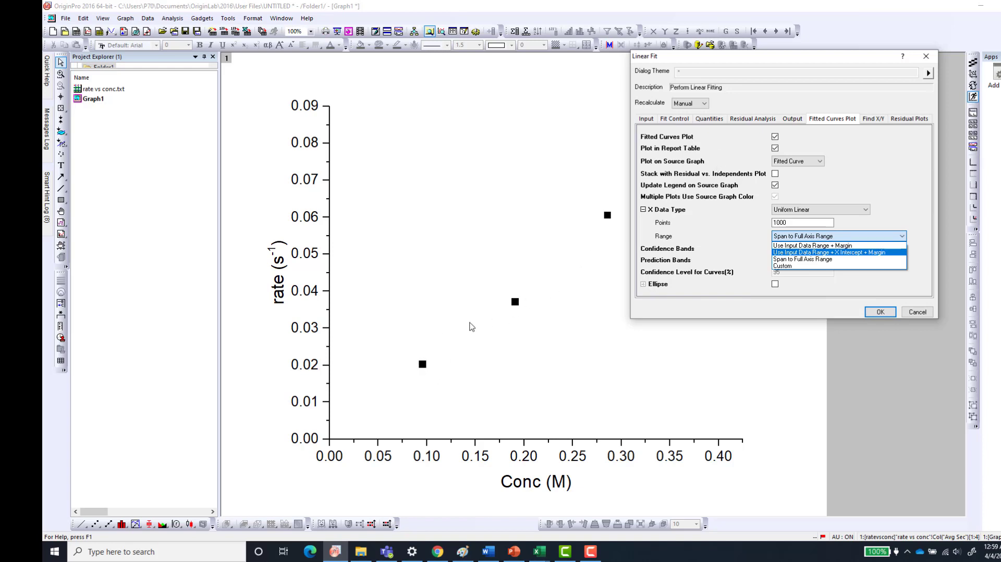
pyautogui.click(808, 263)
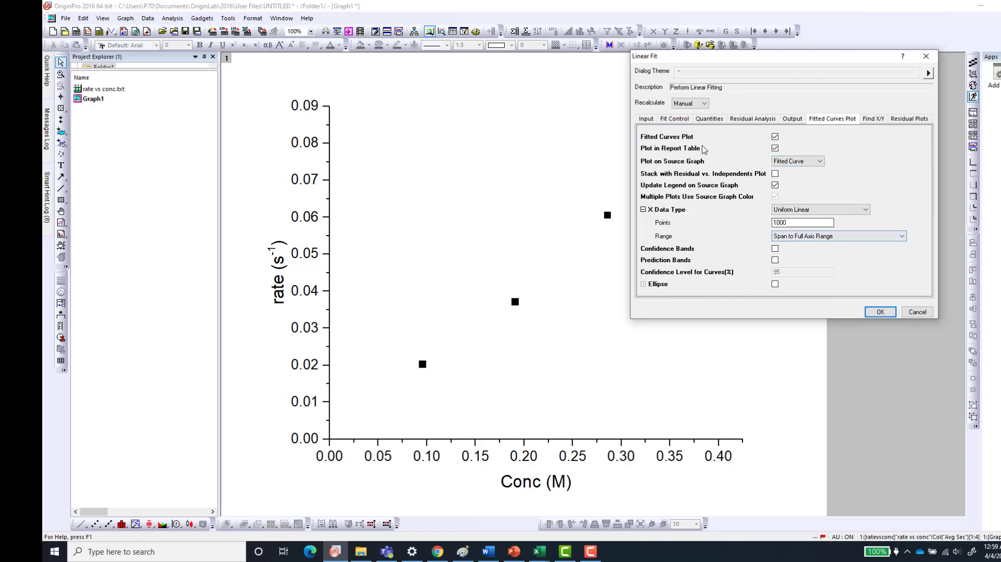
pyautogui.click(675, 119)
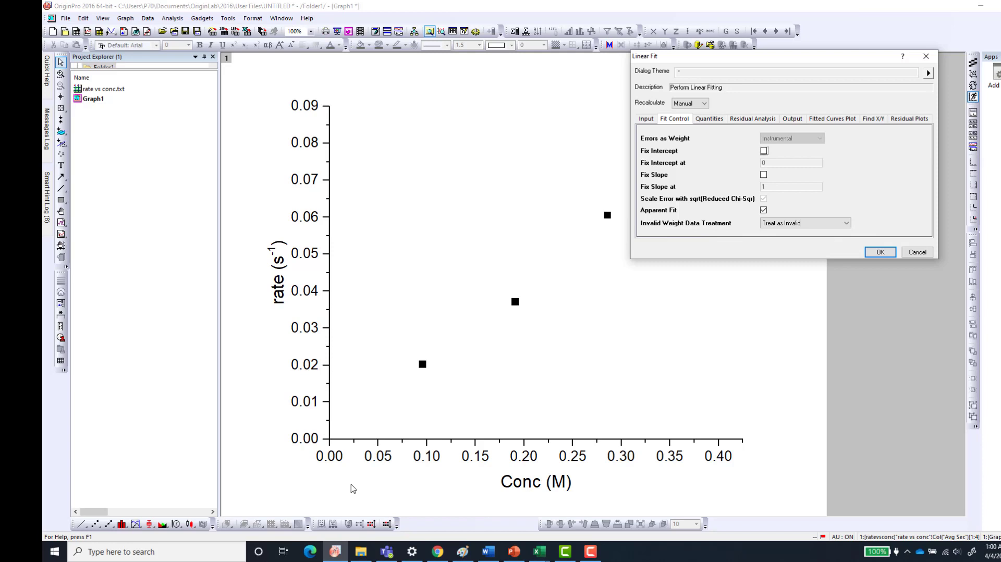
# Leave Fix Intercept unchecked and run the linear fit with a free intercept.
pyautogui.click(764, 152)
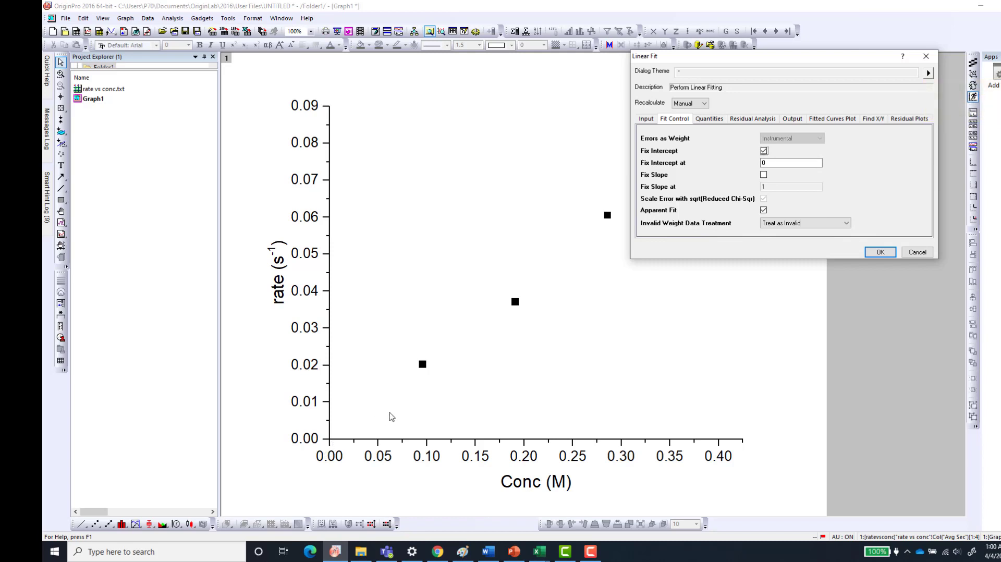
pyautogui.click(765, 150)
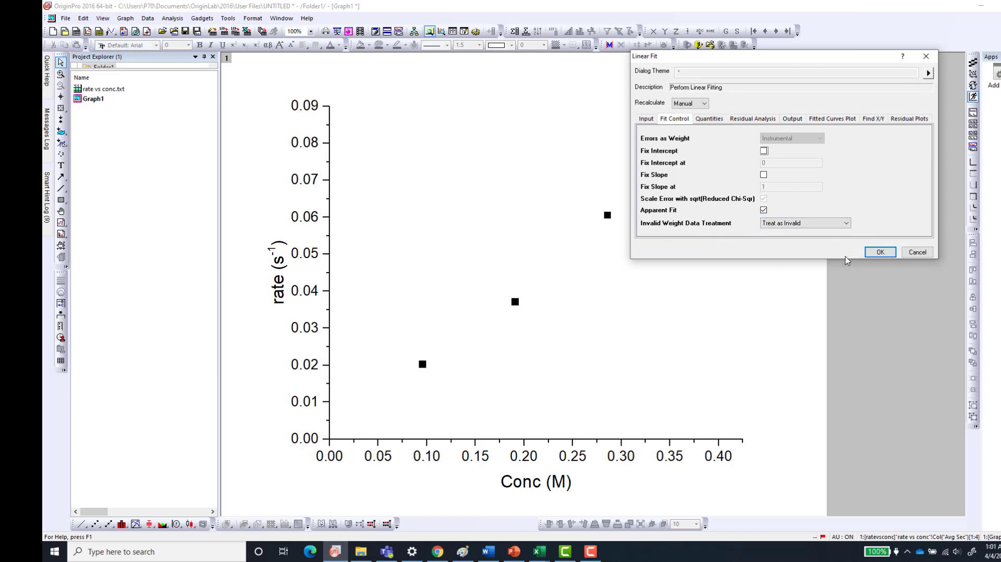
pyautogui.click(823, 126)
pyautogui.click(881, 253)
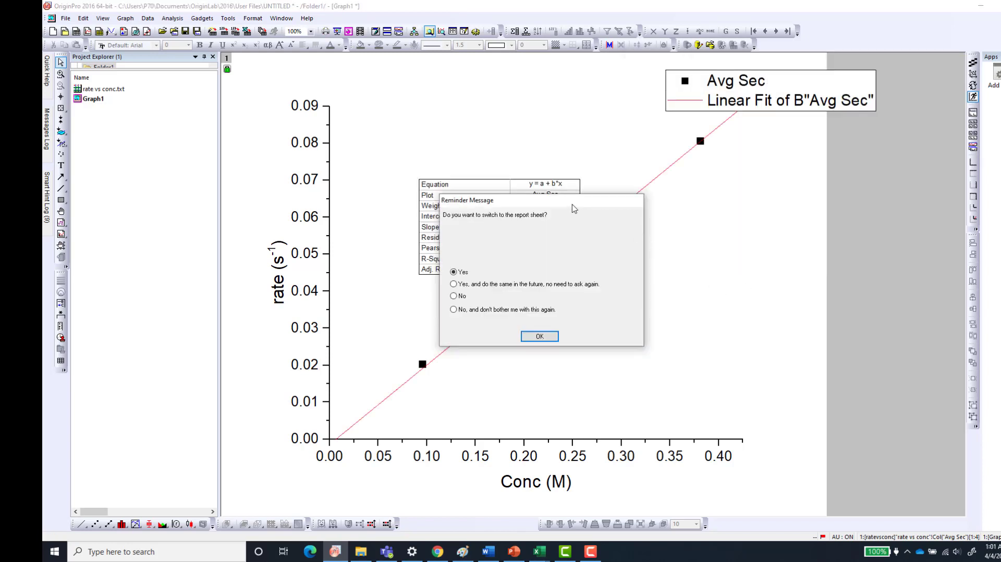
# Accept the reminder with Yes to switch to the FitLinear1 report sheet.
pyautogui.moveTo(573, 209); pyautogui.dragTo(539, 190)
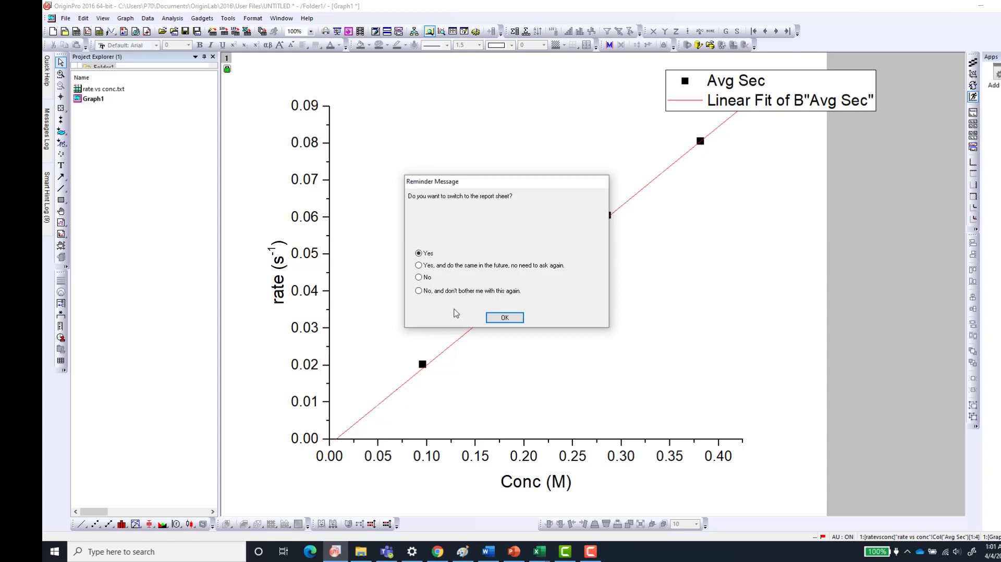
pyautogui.click(504, 316)
pyautogui.click(501, 323)
pyautogui.click(506, 319)
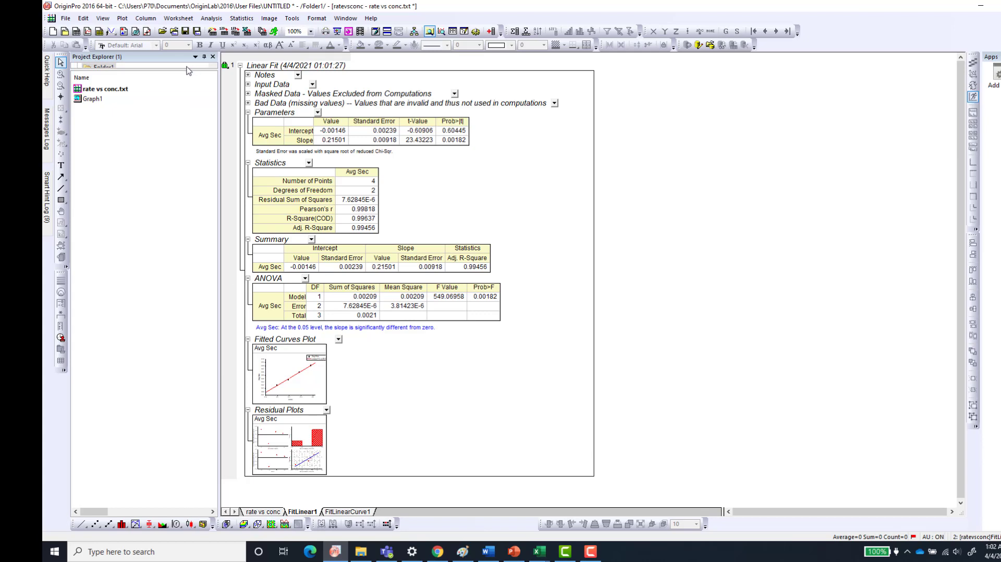
# Reopen the Graph1 window from the Project Explorer.
pyautogui.doubleClick(94, 99)
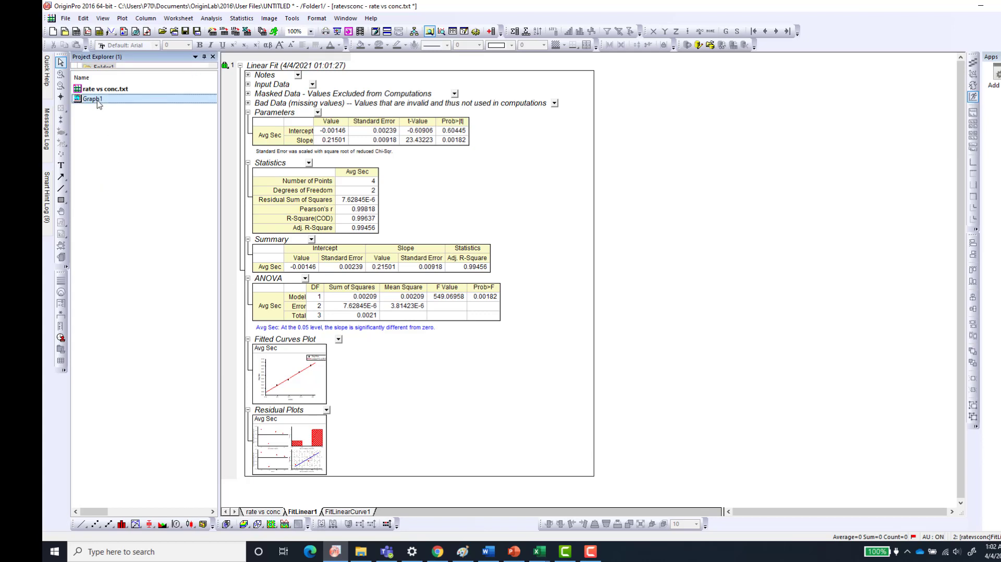
# Move the fit results table up and left, and the legend to the top centre.
pyautogui.moveTo(518, 251); pyautogui.dragTo(471, 199)
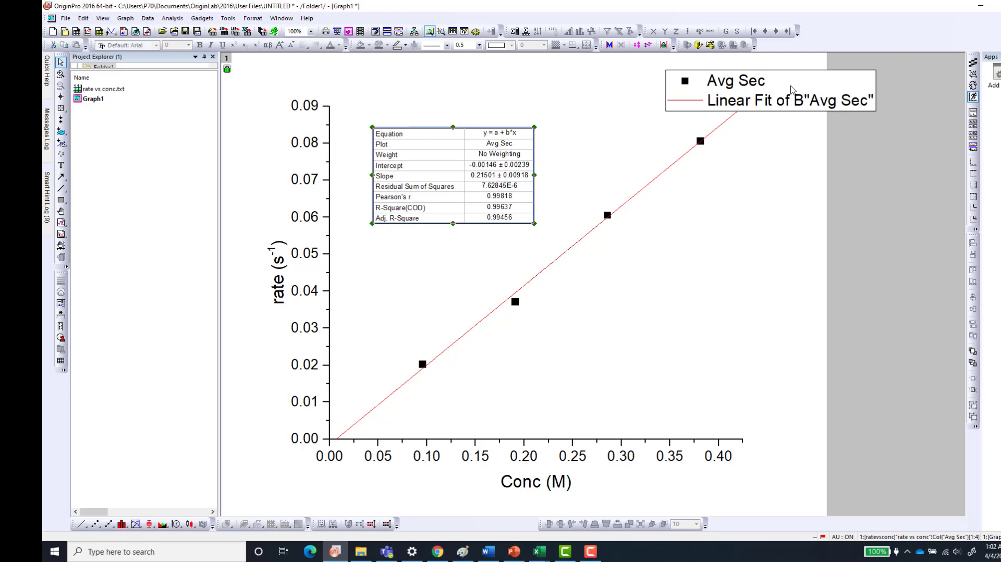
pyautogui.moveTo(791, 89); pyautogui.dragTo(605, 94)
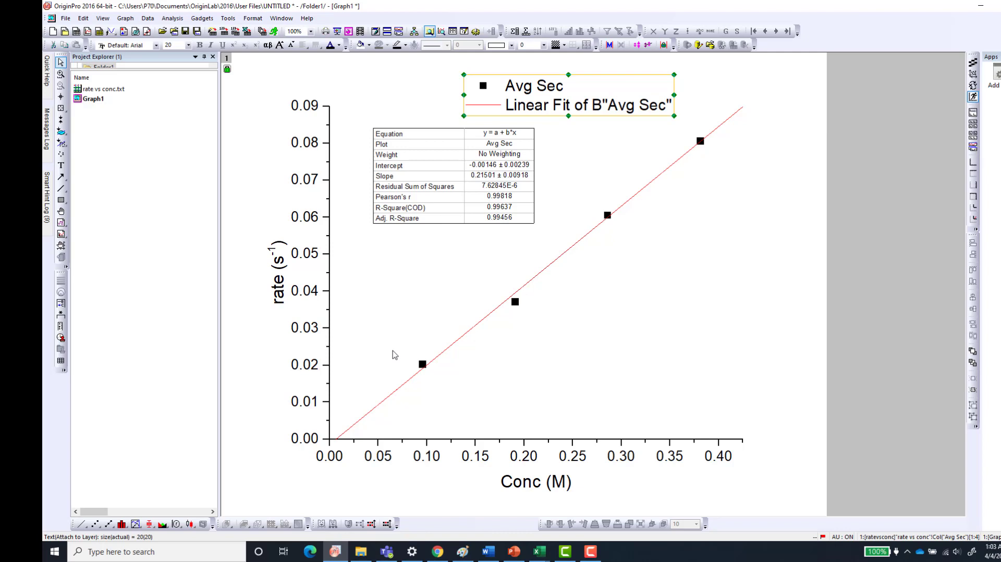
pyautogui.click(329, 269)
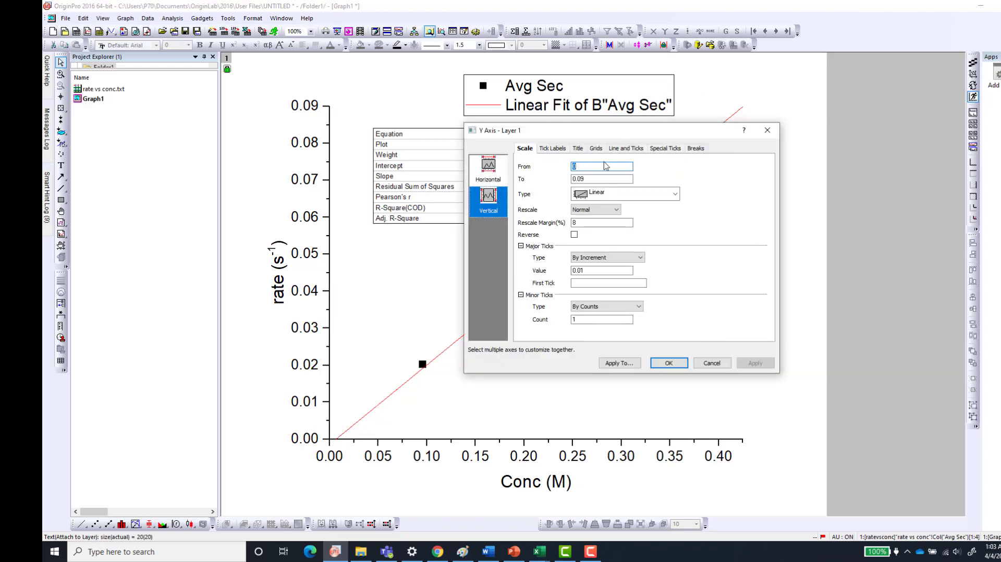
# Give the left Y axis line thickness 3 and major tick length 15.
pyautogui.click(624, 149)
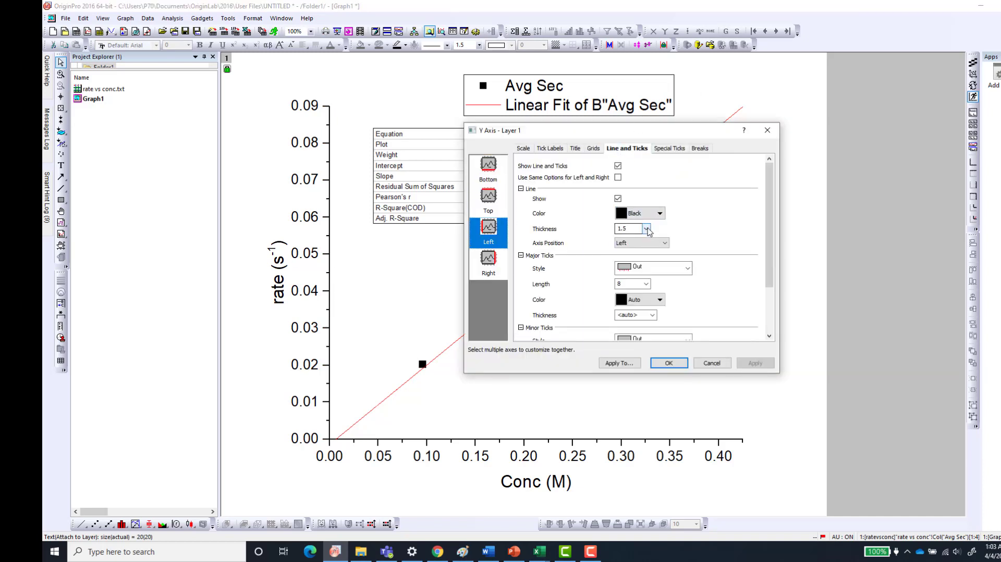
pyautogui.click(646, 228)
pyautogui.click(633, 274)
pyautogui.click(646, 284)
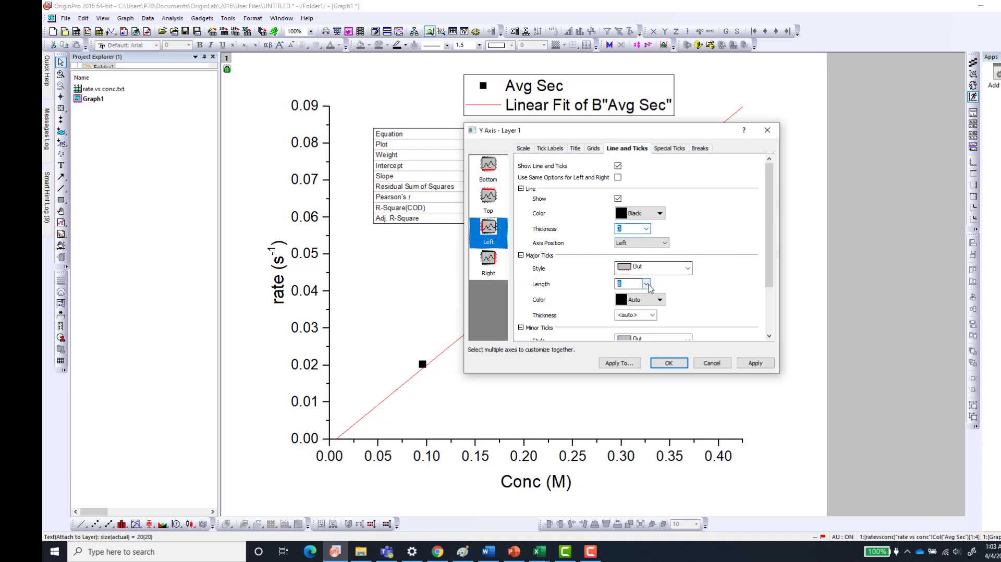
pyautogui.click(632, 322)
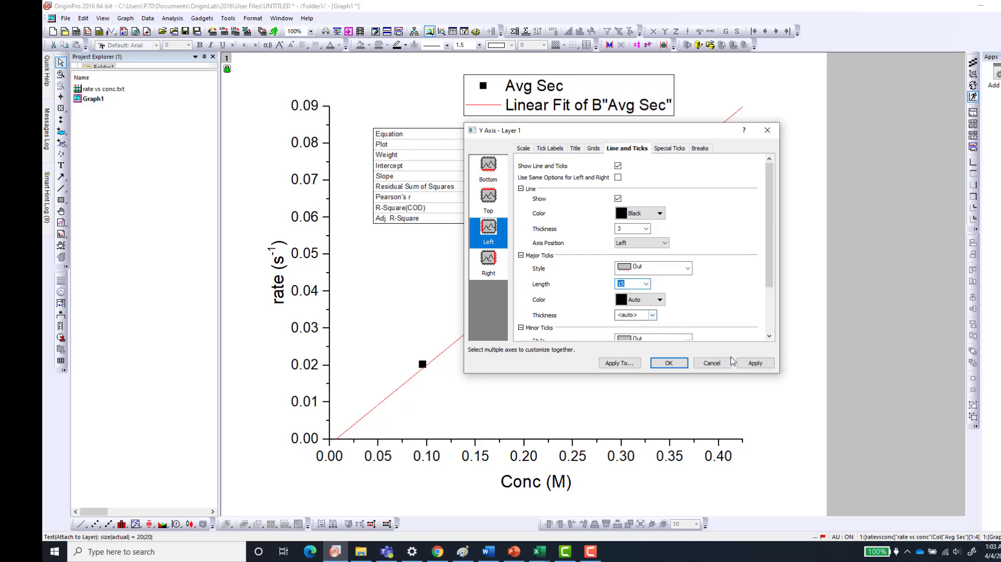
pyautogui.click(756, 363)
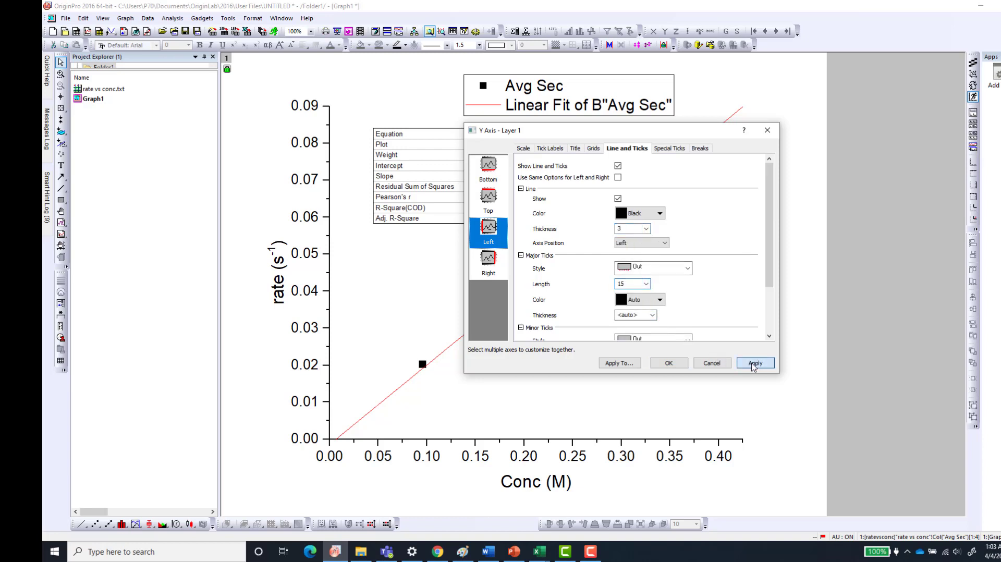
# Add a right axis line with its major and minor ticks set to None.
pyautogui.click(618, 177)
pyautogui.moveTo(669, 136); pyautogui.dragTo(500, 133)
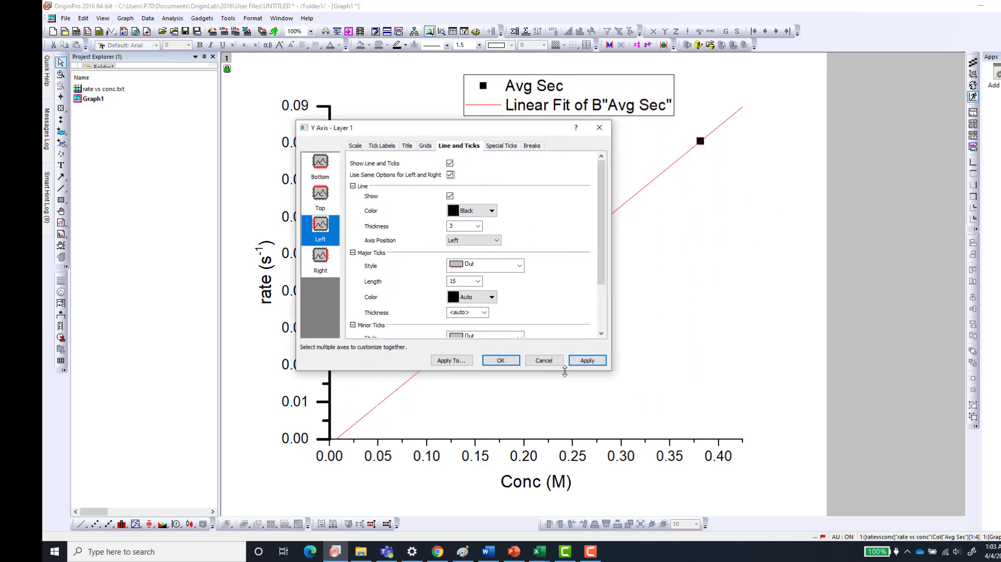
pyautogui.click(587, 360)
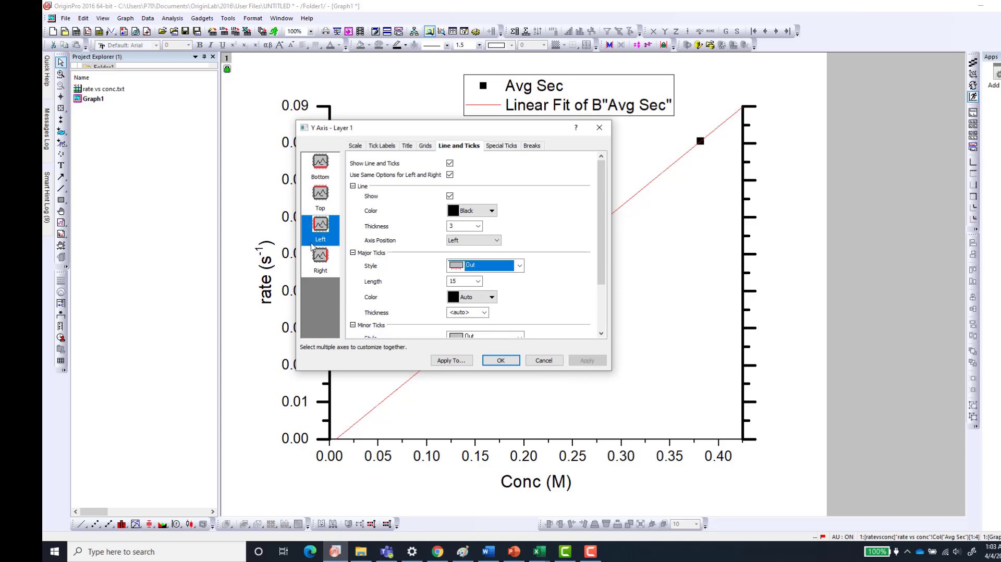
pyautogui.click(320, 259)
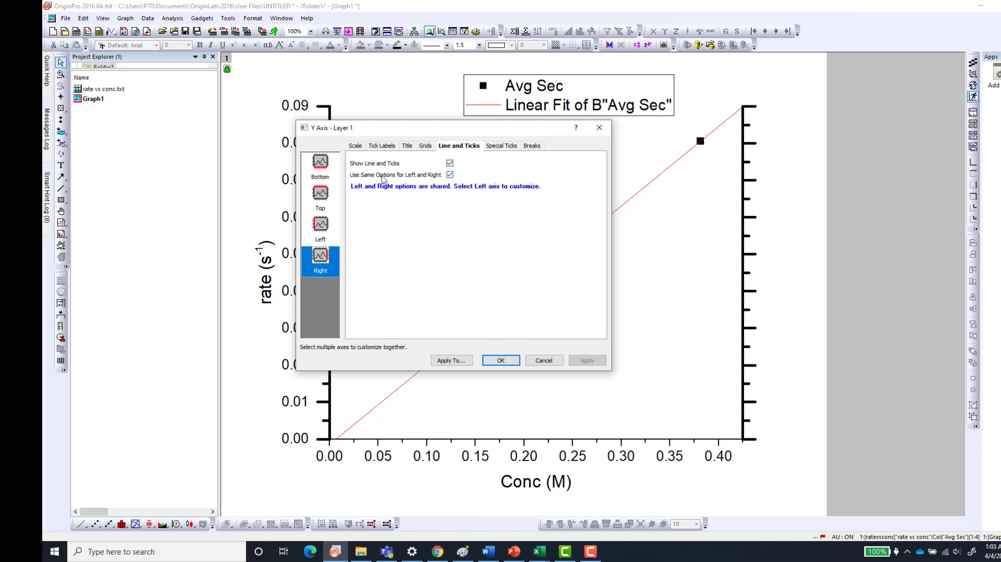
pyautogui.click(450, 175)
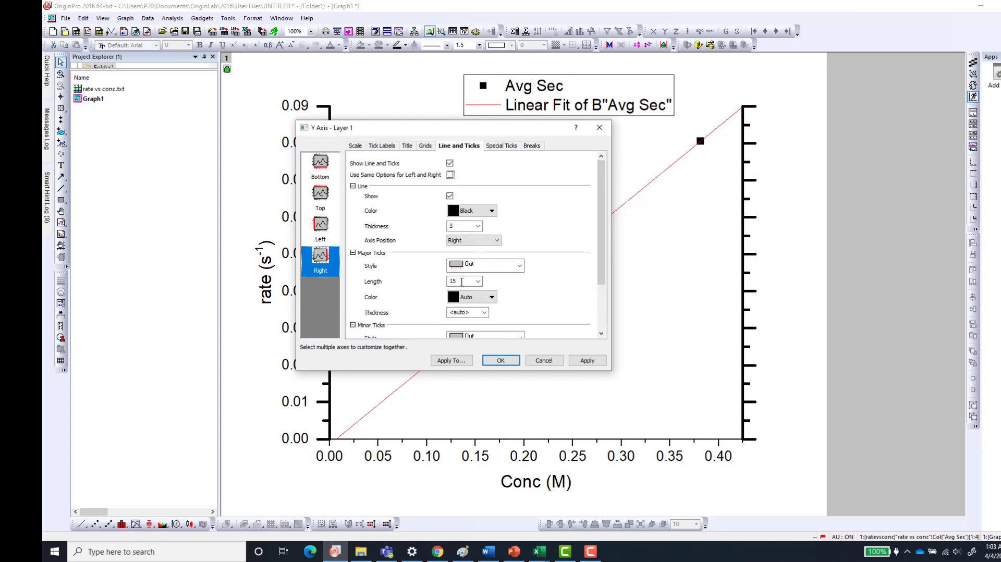
pyautogui.click(485, 265)
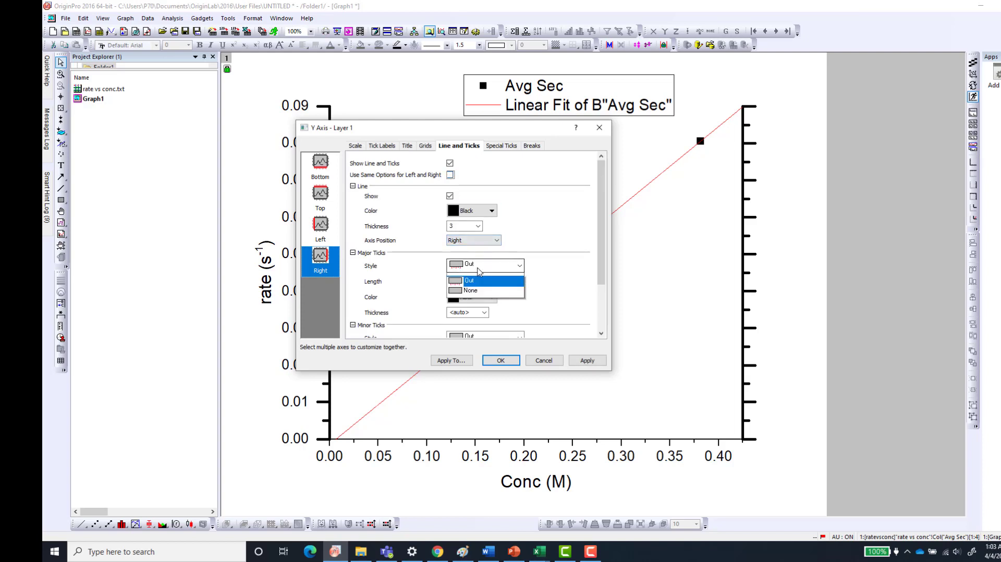
pyautogui.click(483, 311)
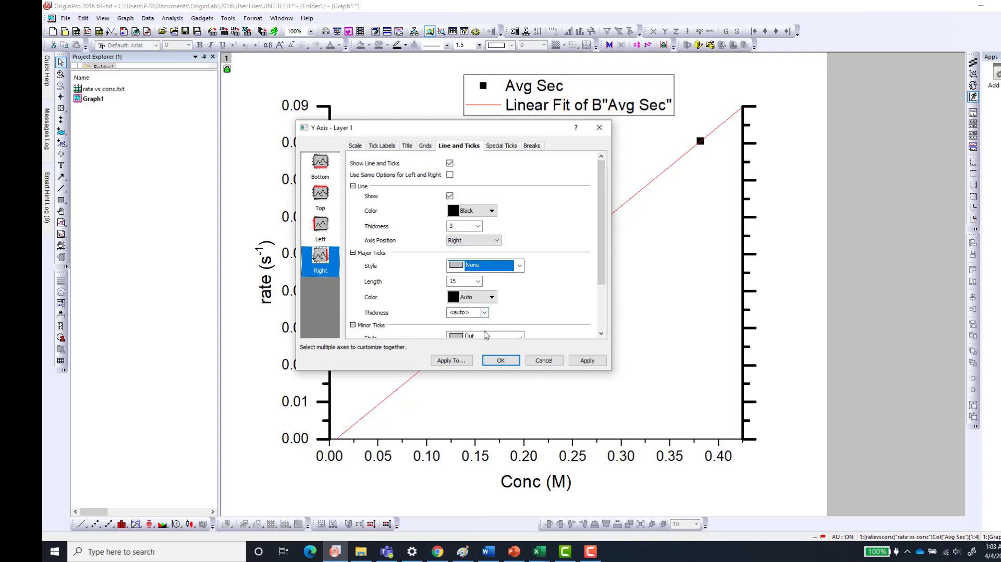
pyautogui.click(485, 335)
pyautogui.click(476, 384)
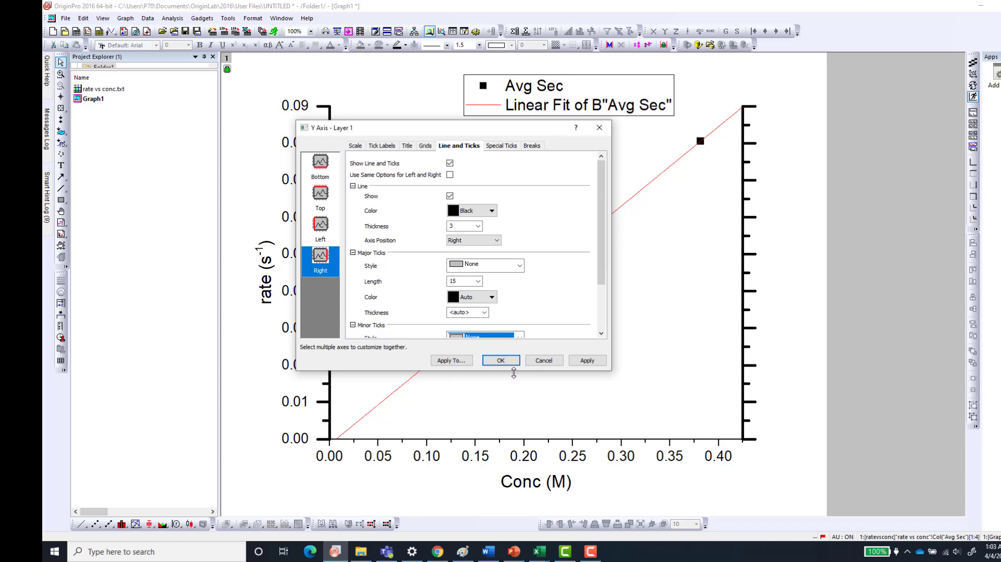
pyautogui.click(577, 364)
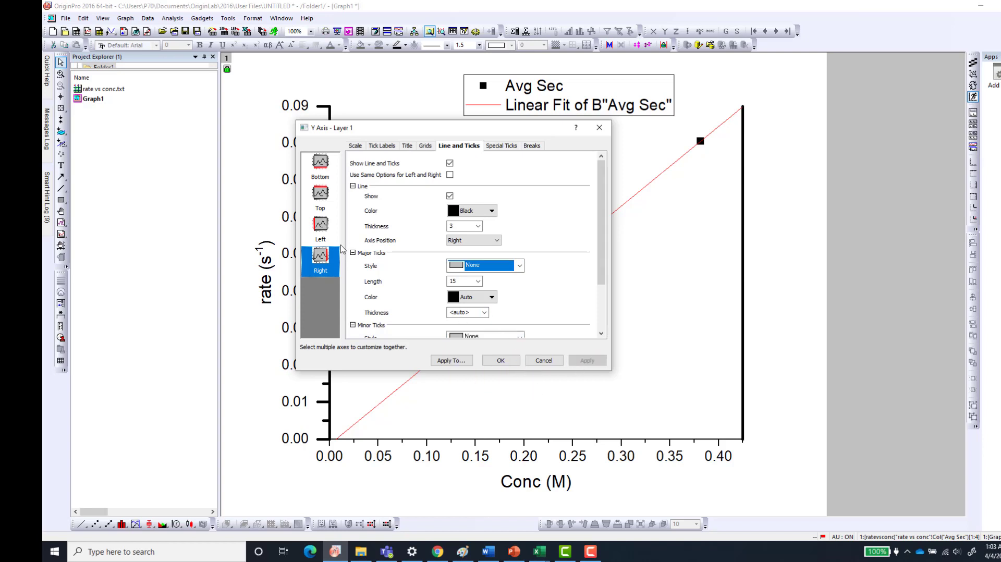
# Give the bottom X axis line thickness 3 and major tick length 15.
pyautogui.click(322, 168)
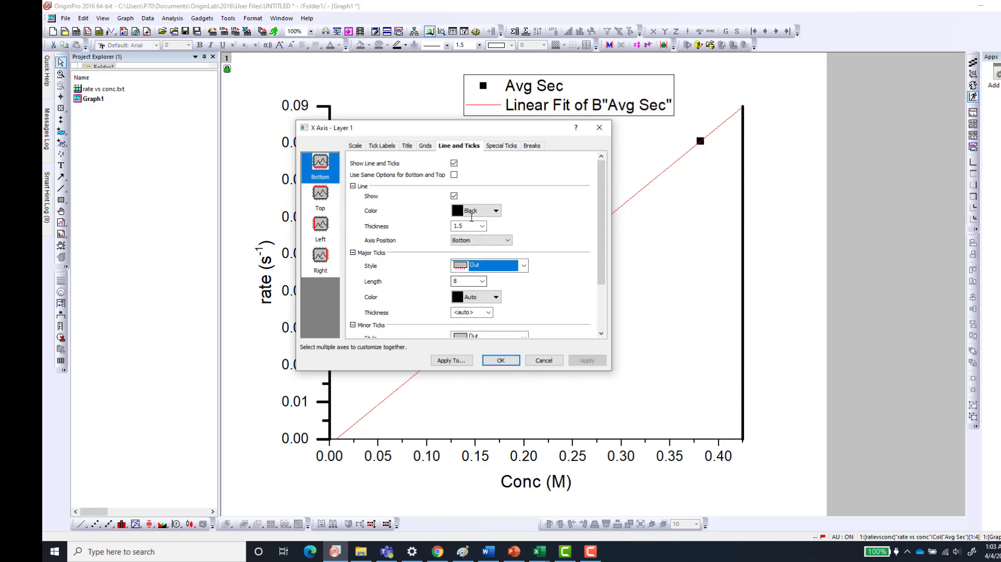
pyautogui.click(453, 175)
pyautogui.click(484, 266)
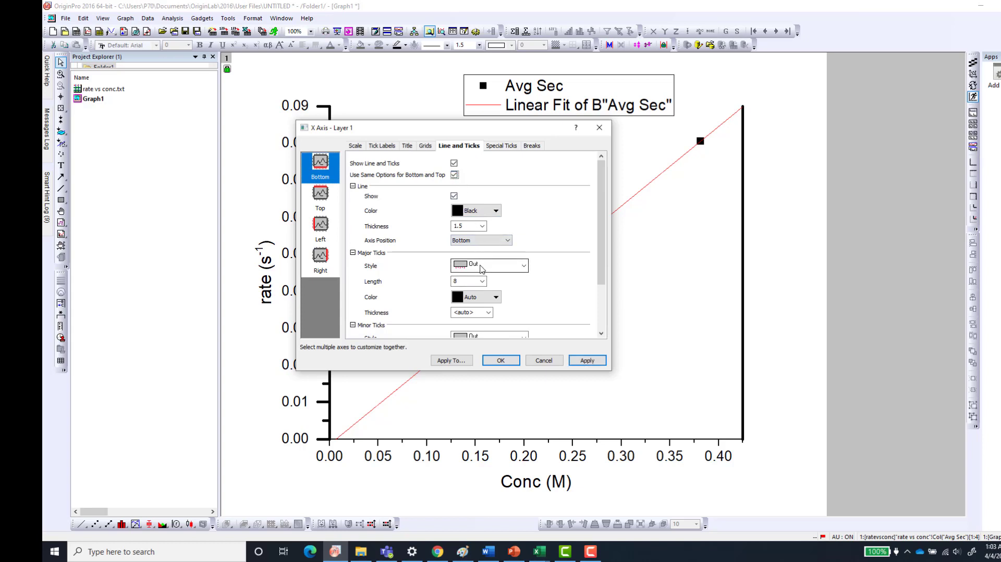
pyautogui.click(509, 230)
pyautogui.click(482, 226)
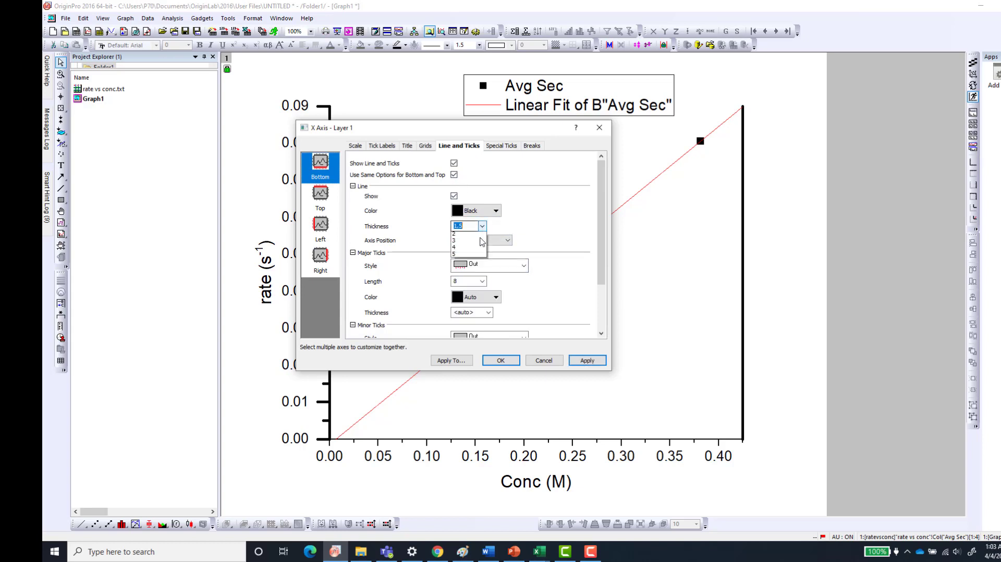
pyautogui.click(459, 269)
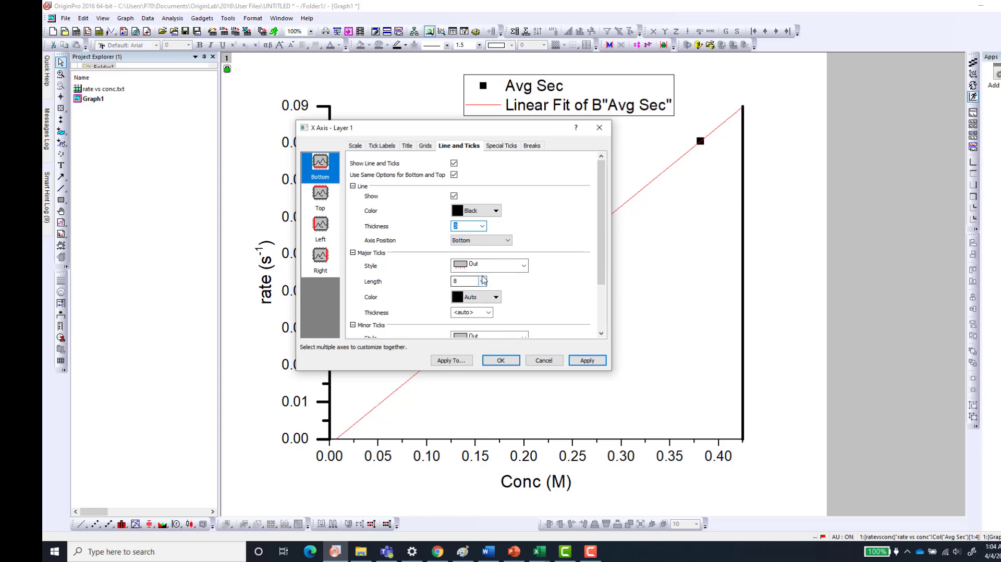
pyautogui.click(482, 282)
pyautogui.click(456, 318)
pyautogui.click(576, 365)
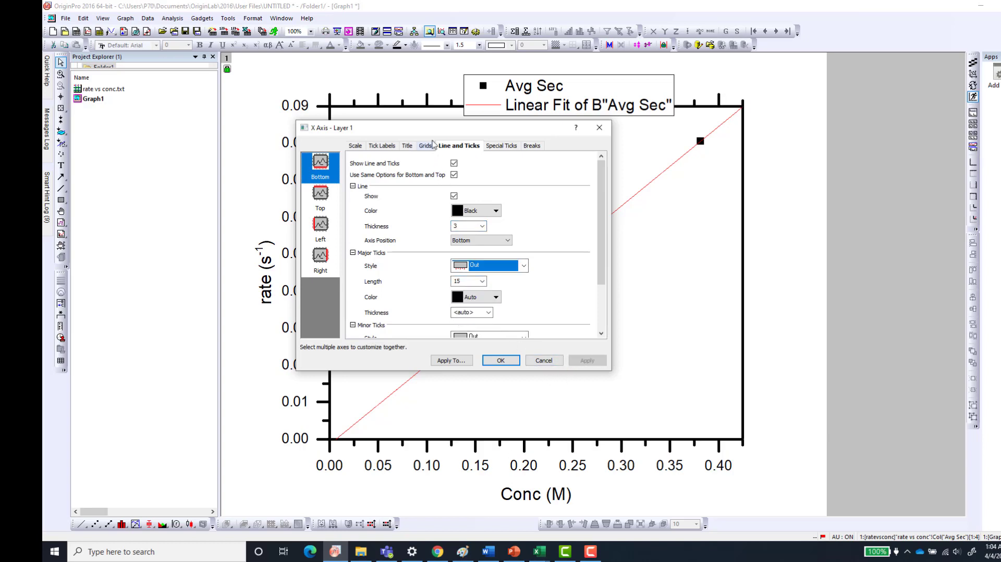
# Set the top axis major and minor tick styles to None, unshared from the bottom axis.
pyautogui.moveTo(450, 135); pyautogui.dragTo(595, 146)
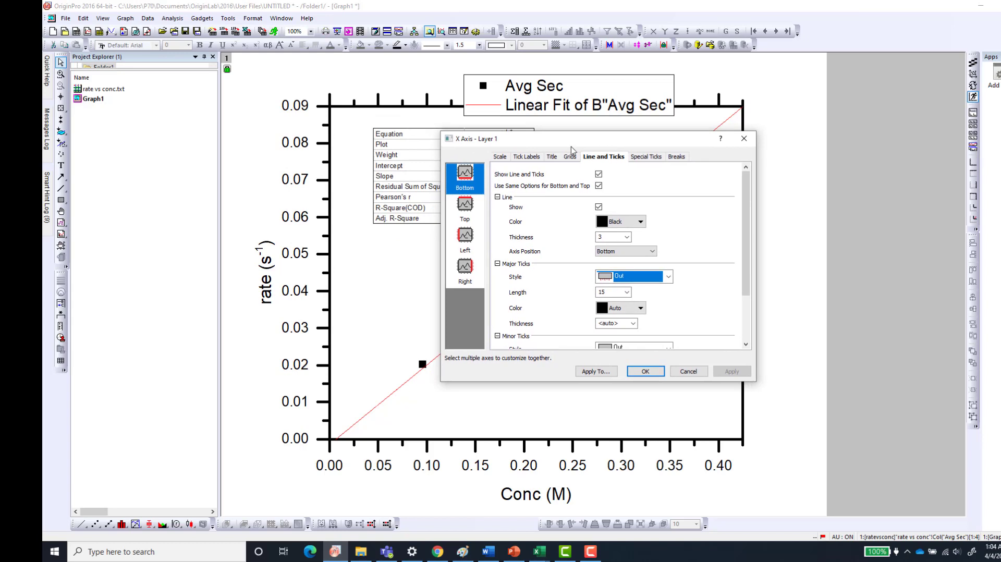
pyautogui.click(466, 209)
pyautogui.click(598, 186)
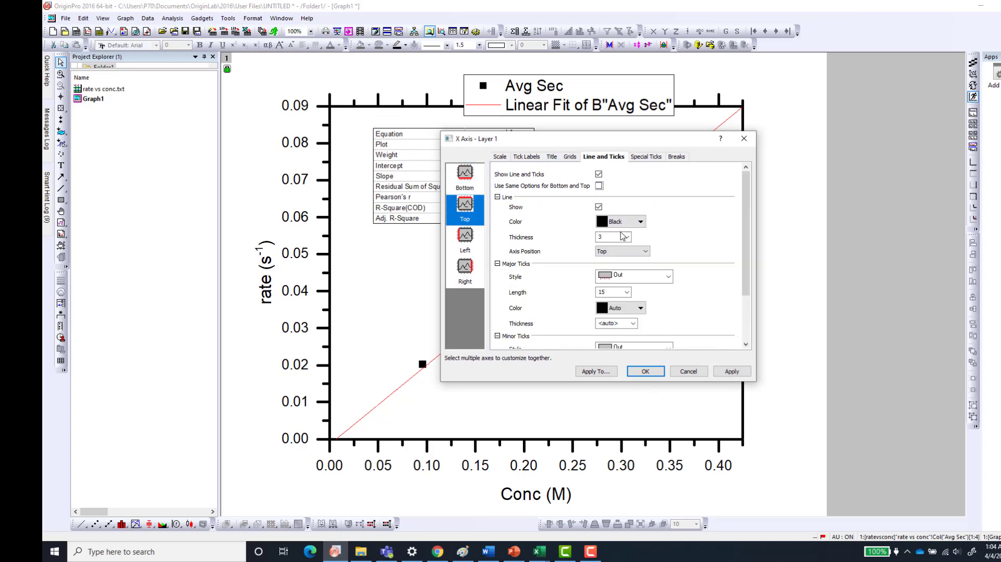
pyautogui.click(636, 277)
pyautogui.click(626, 323)
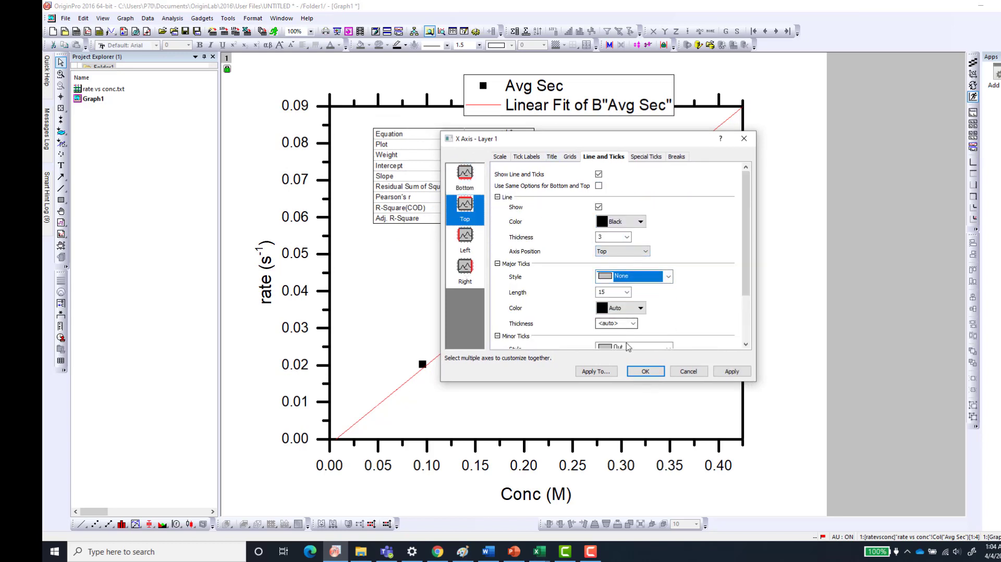
pyautogui.click(629, 347)
pyautogui.click(626, 394)
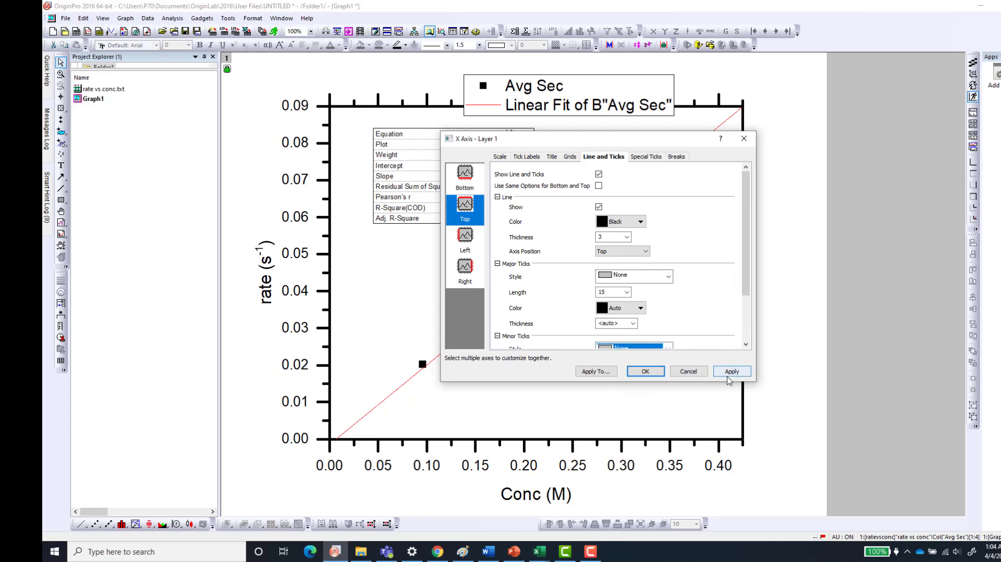
pyautogui.click(730, 371)
pyautogui.click(644, 371)
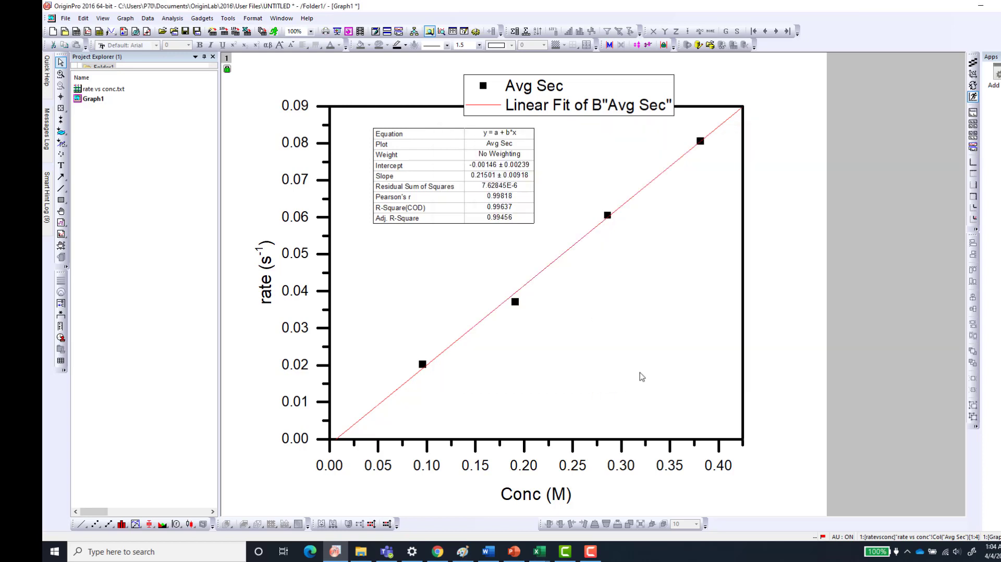
# Set the red linear fit line's width to 3 in Plot Details and apply it.
pyautogui.doubleClick(571, 253)
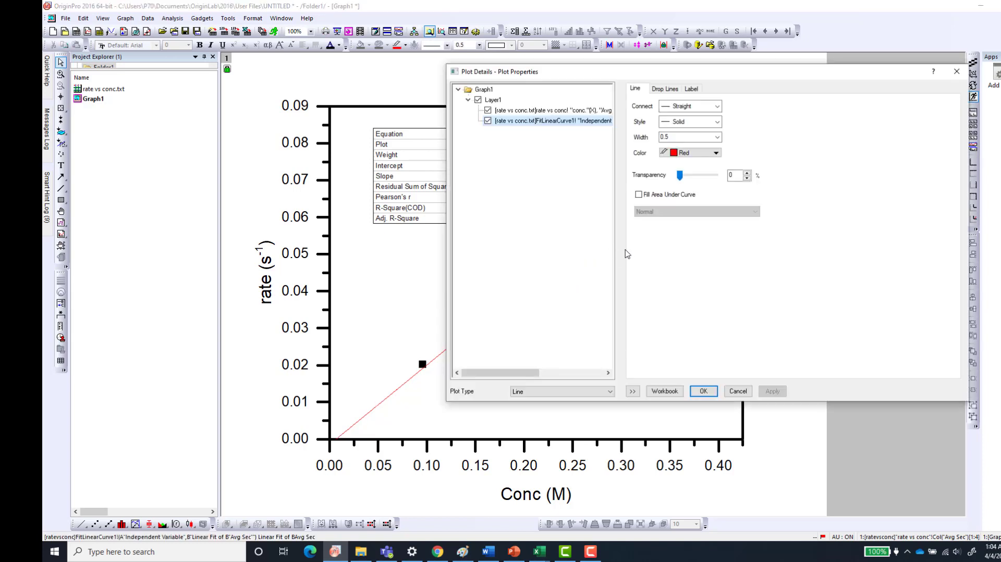
pyautogui.click(717, 137)
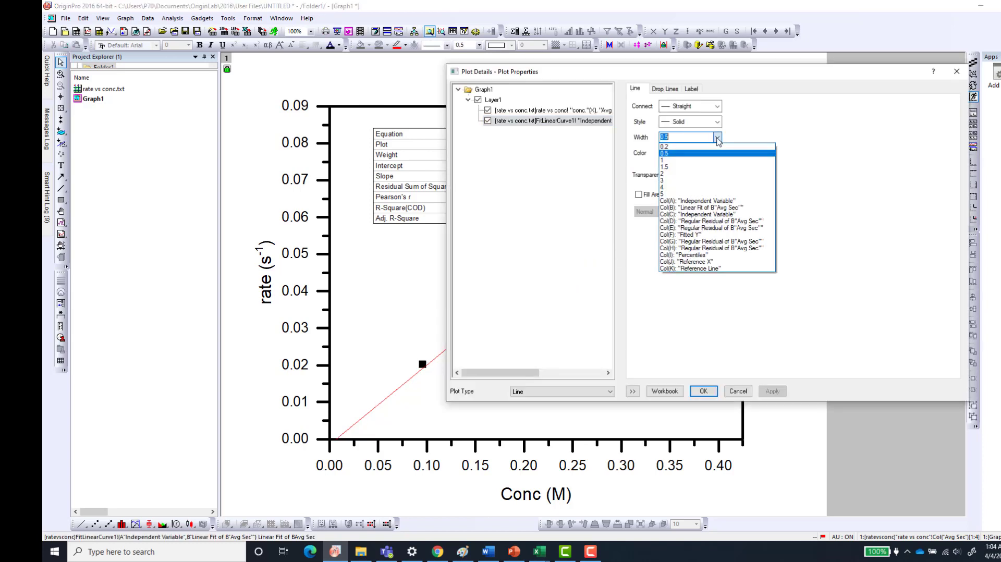
pyautogui.click(663, 181)
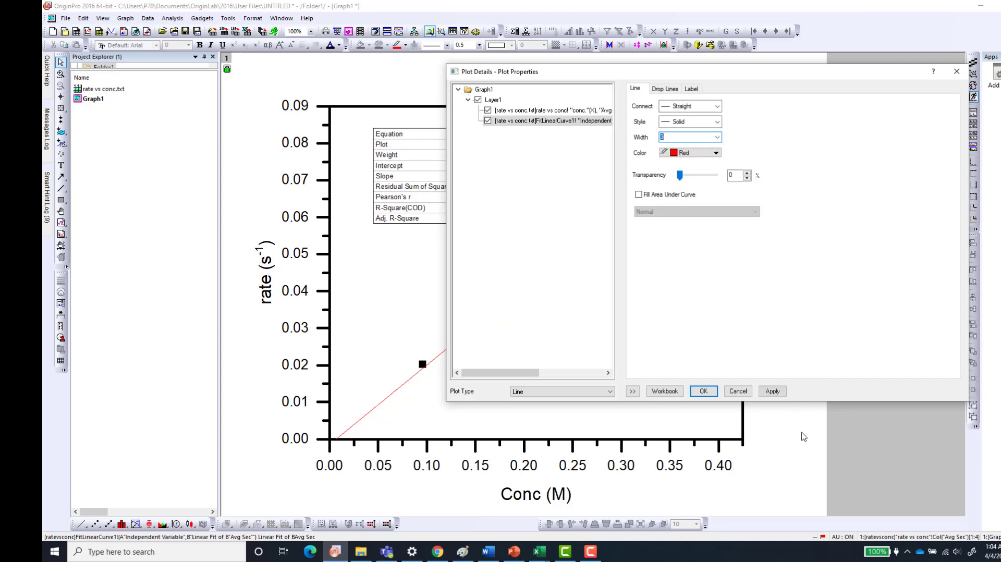
pyautogui.click(773, 391)
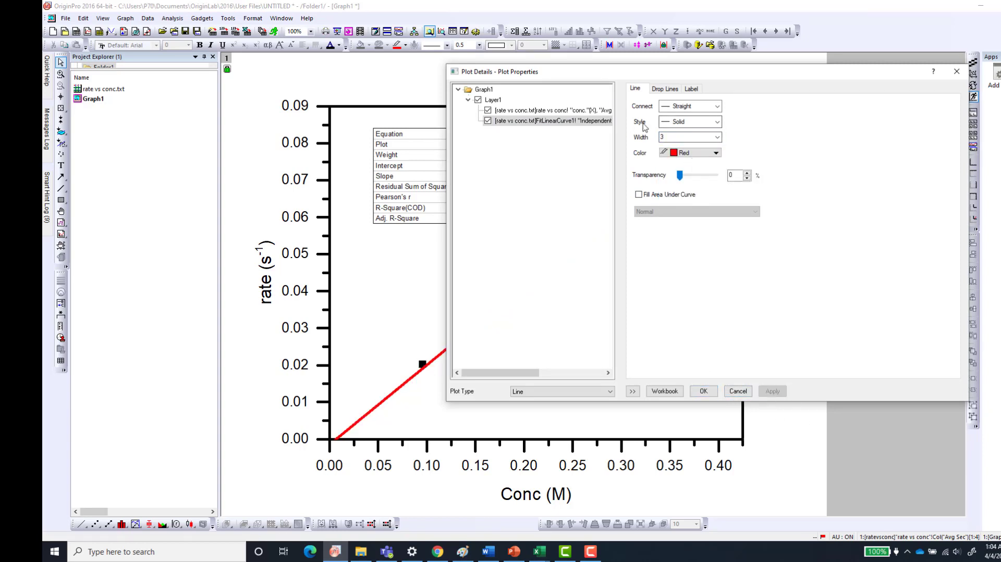
# Change the scatter points to filled circle symbols at size 15.
pyautogui.click(703, 391)
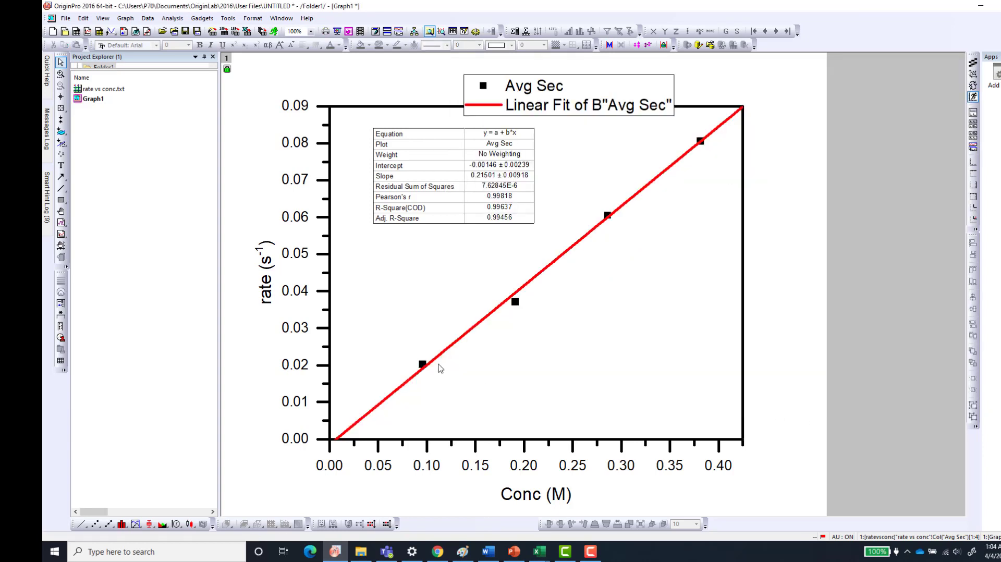
pyautogui.doubleClick(608, 213)
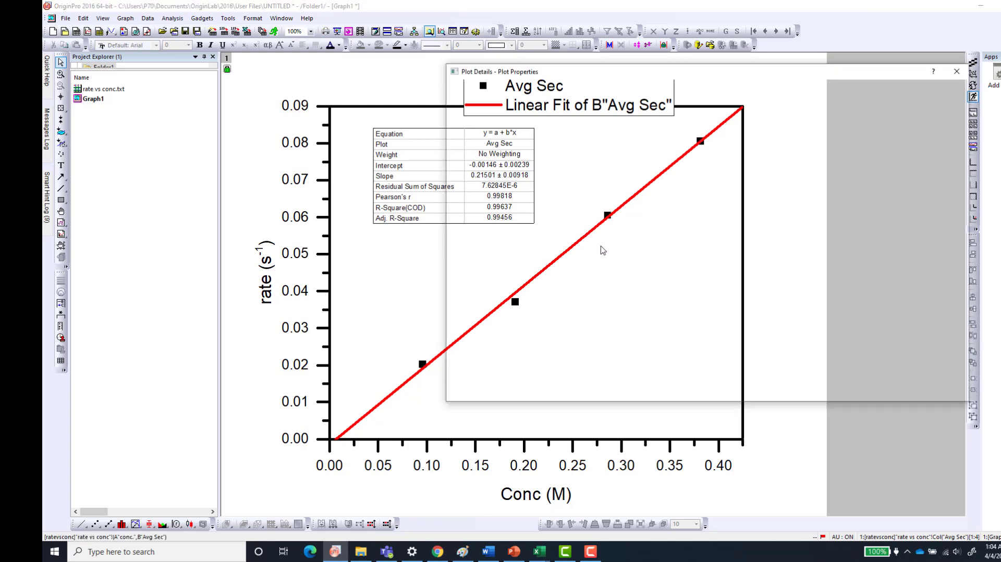
pyautogui.click(676, 115)
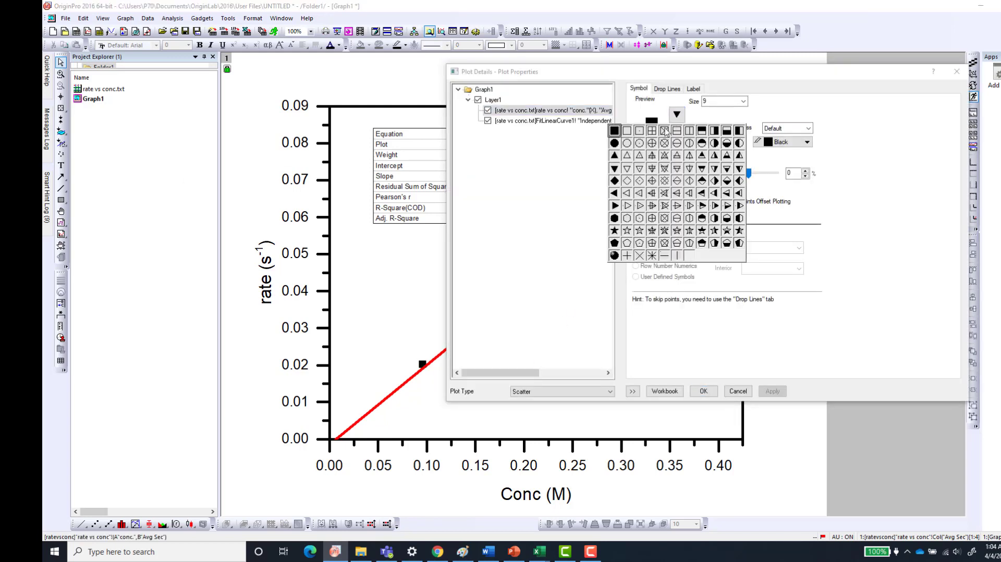
pyautogui.click(616, 151)
pyautogui.click(743, 101)
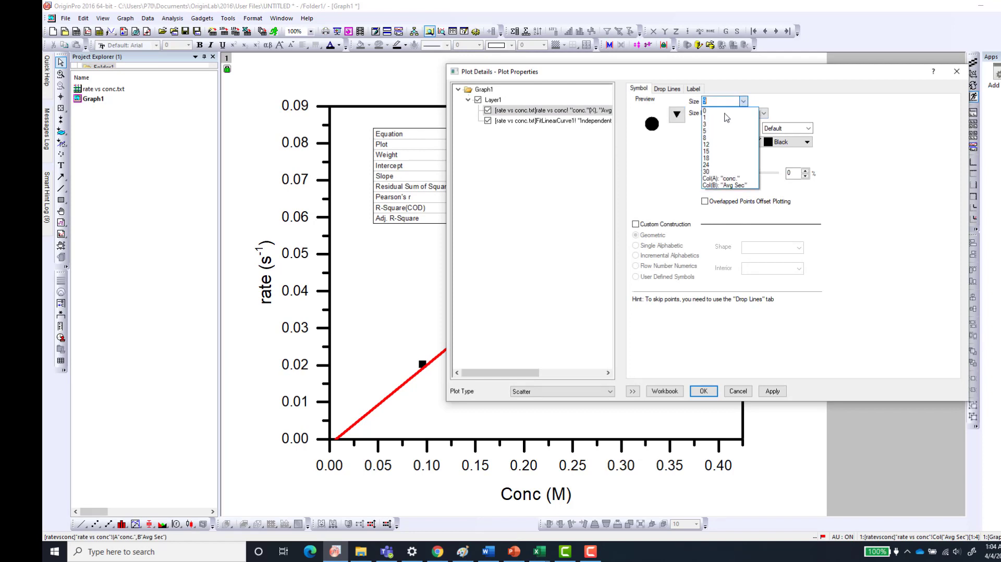
pyautogui.click(709, 151)
pyautogui.click(773, 393)
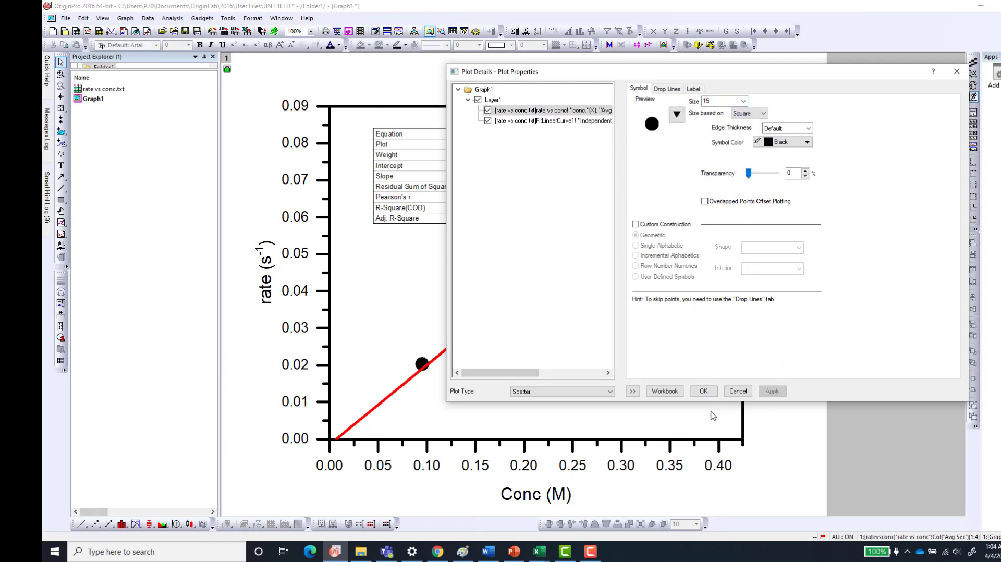
pyautogui.click(704, 392)
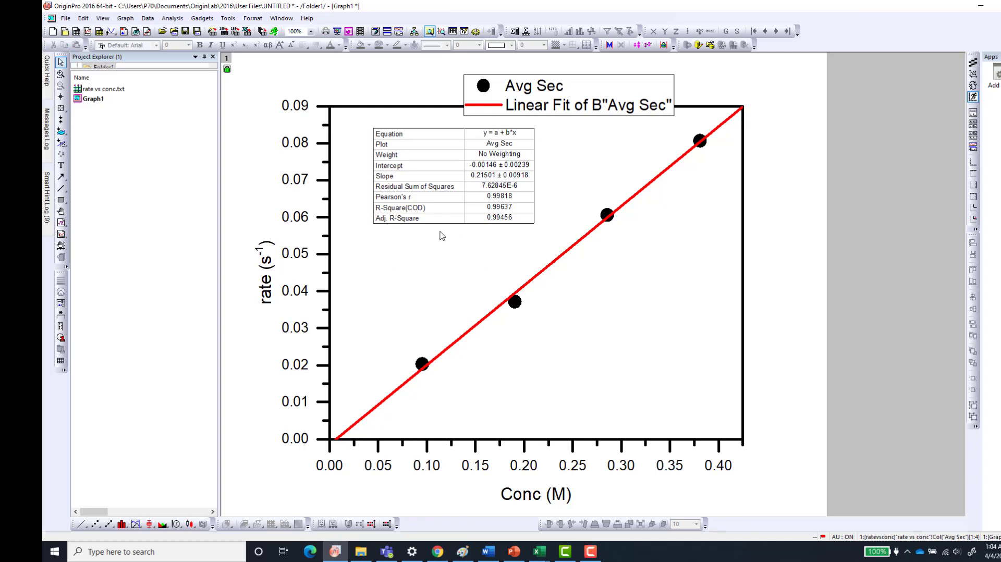
# Set the y-axis tick labels' font size to 28.
pyautogui.click(301, 260)
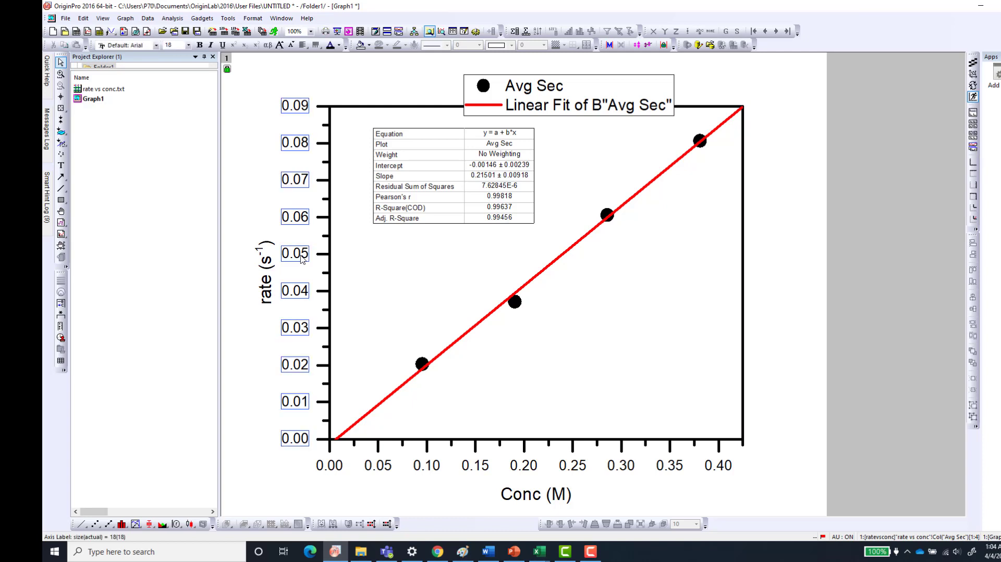
pyautogui.click(188, 45)
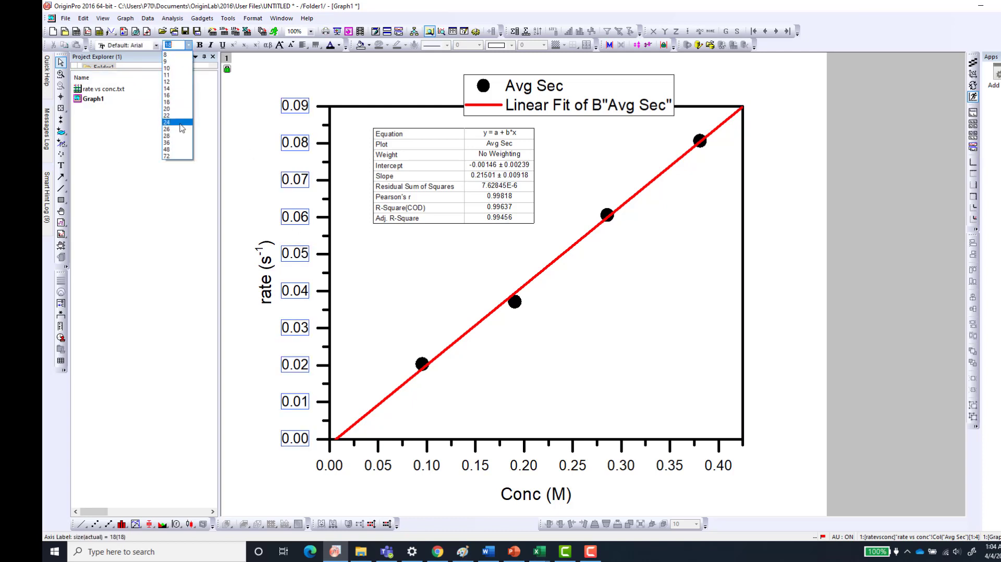
pyautogui.click(181, 136)
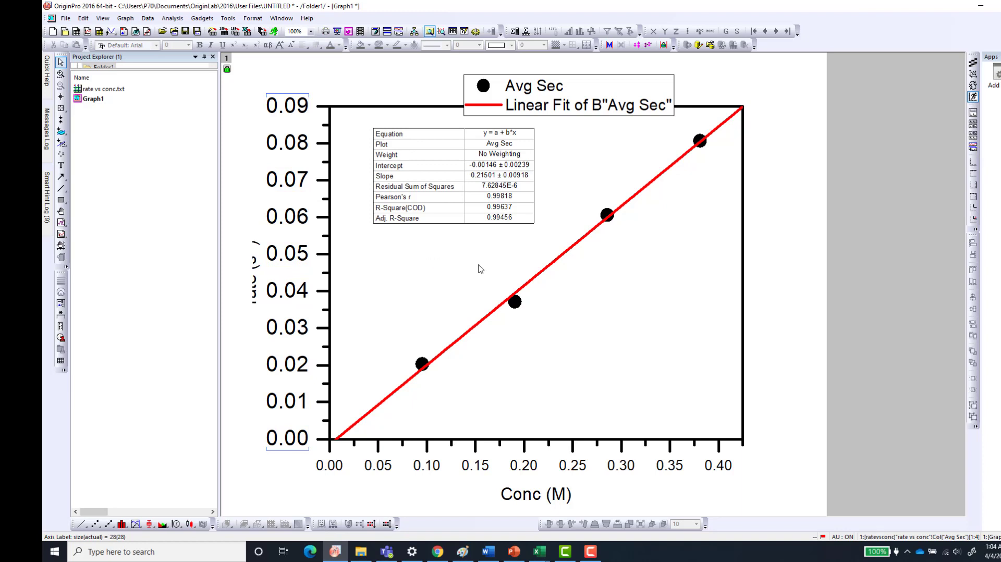
# Enlarge the y-axis title text to font size 36.
pyautogui.moveTo(501, 268); pyautogui.dragTo(552, 268)
pyautogui.doubleClick(297, 291)
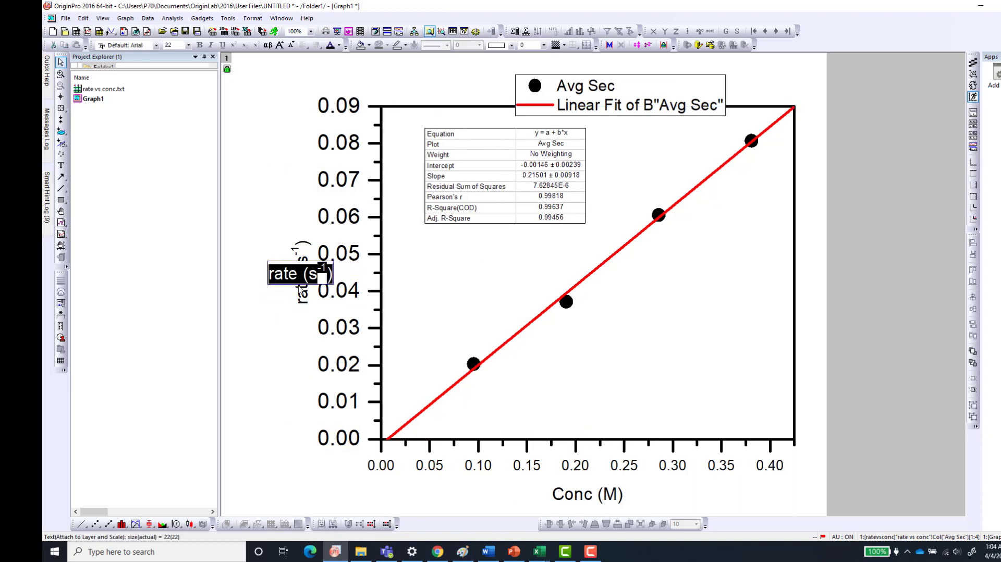
pyautogui.click(189, 45)
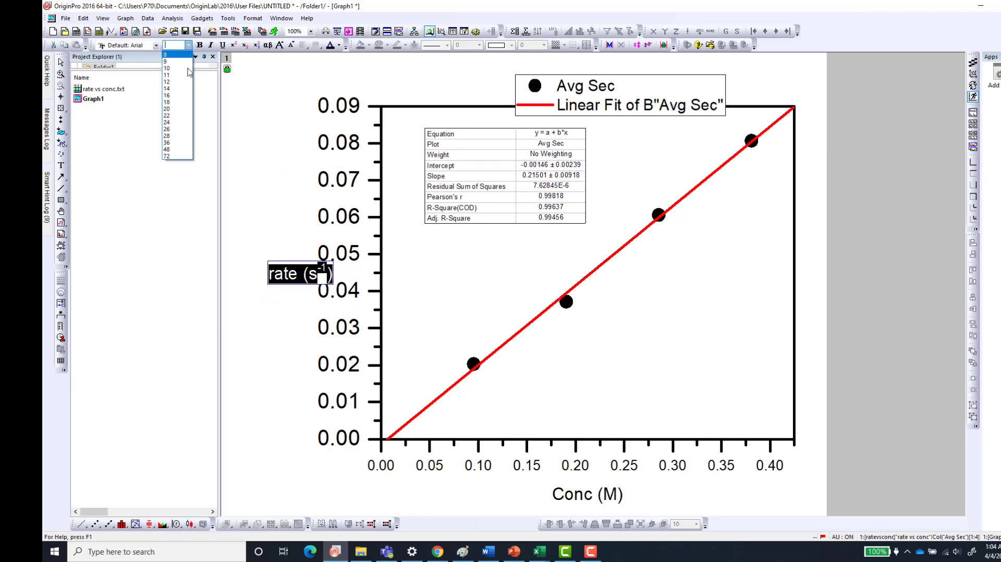
pyautogui.click(173, 143)
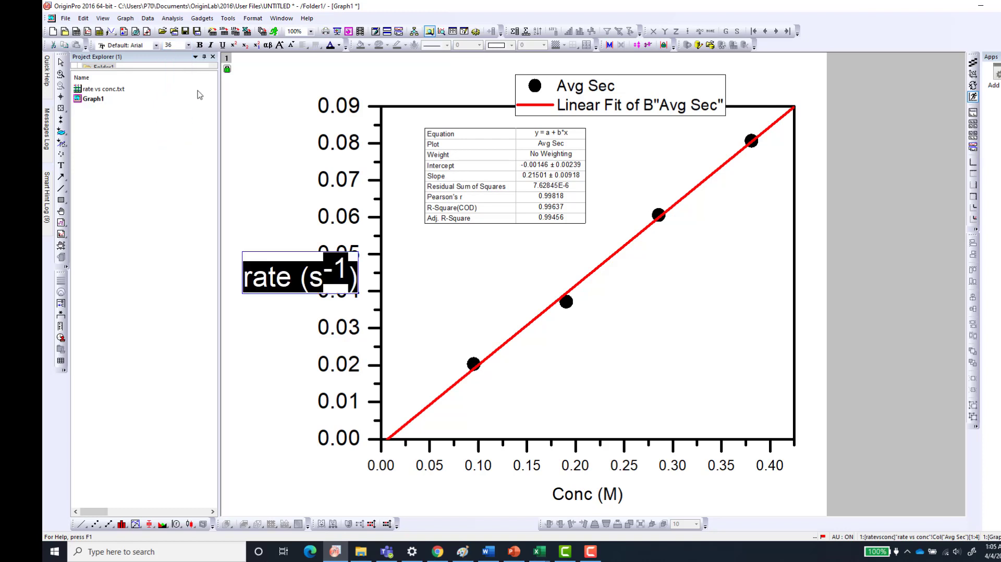
# Retype s-1 in the y-axis title so it reads rate (s⁻¹) with superscript -1.
pyautogui.click(234, 45)
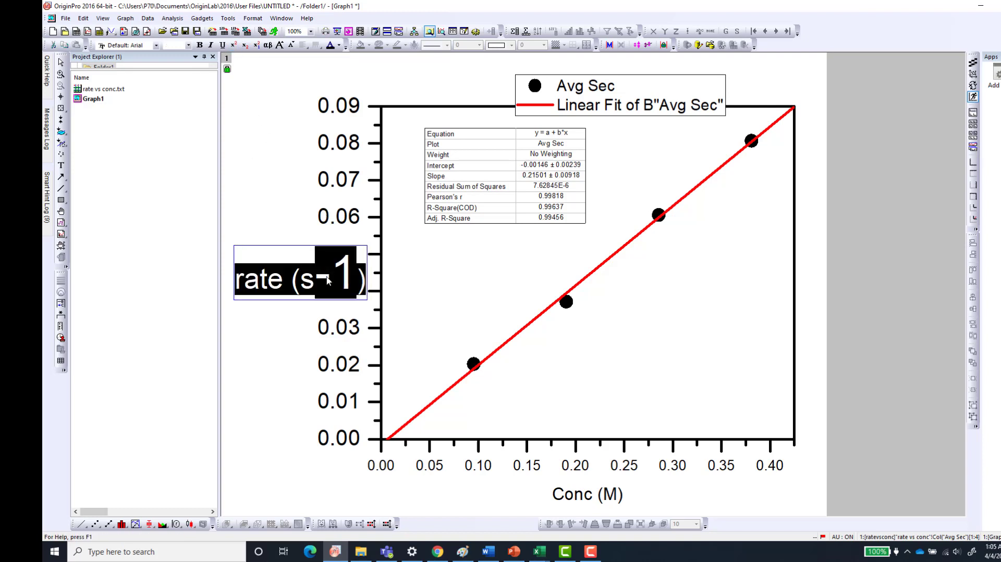
pyautogui.click(328, 280)
pyautogui.moveTo(314, 280); pyautogui.dragTo(361, 280)
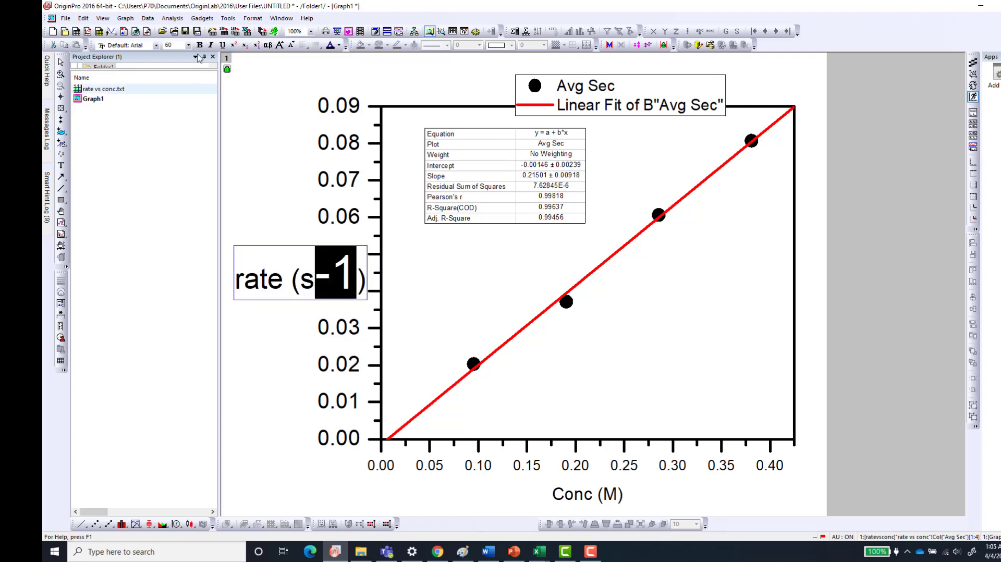
pyautogui.click(234, 45)
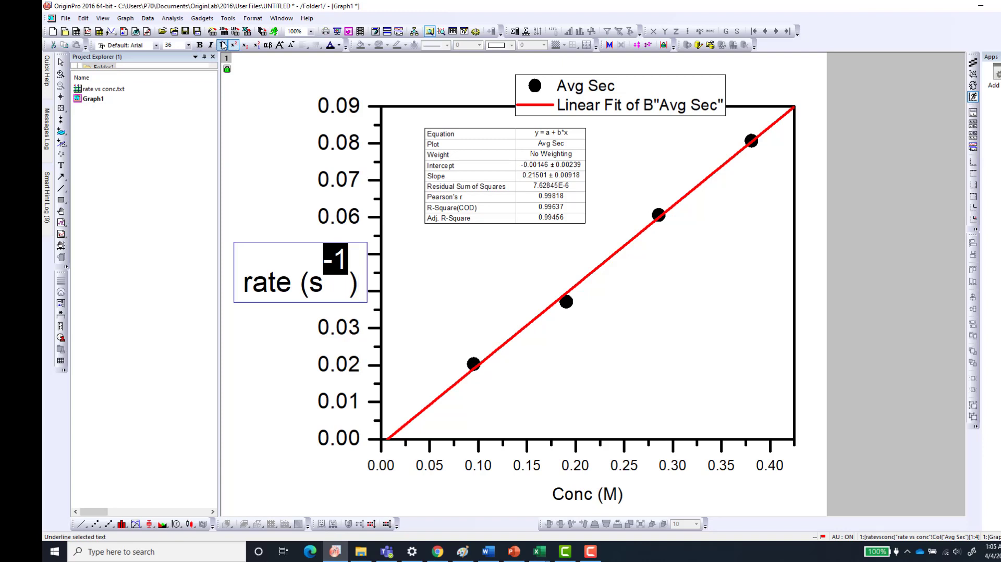
pyautogui.press('BackSpace')
pyautogui.press('BackSpace')
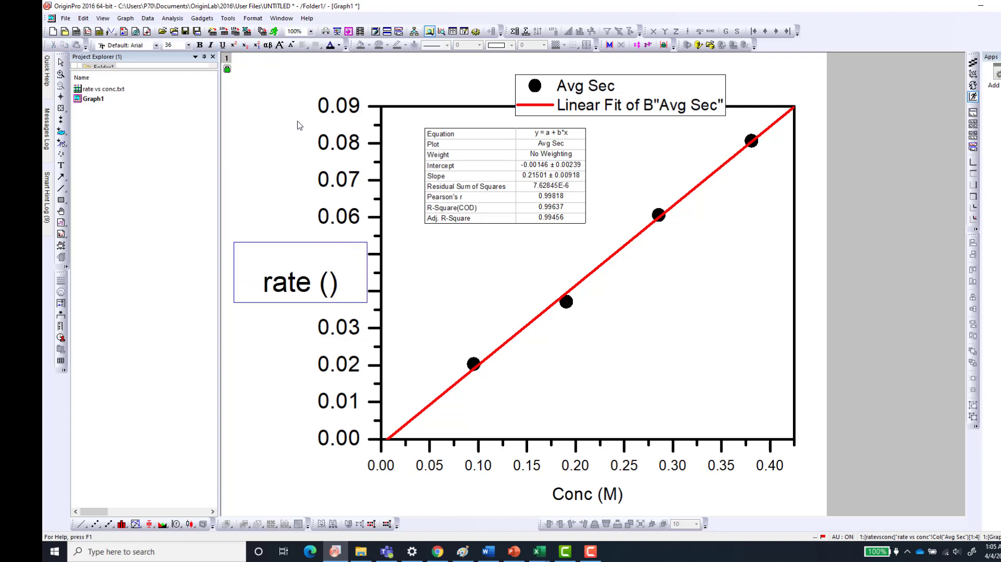
pyautogui.write('s-1')
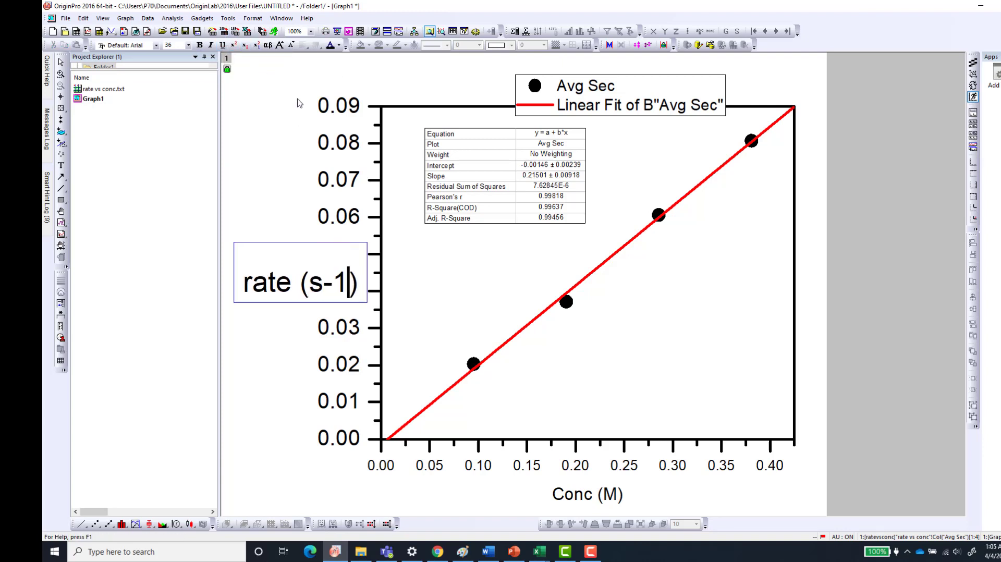
pyautogui.hotkey('shift', 'Left')
pyautogui.hotkey('shift', 'Left')
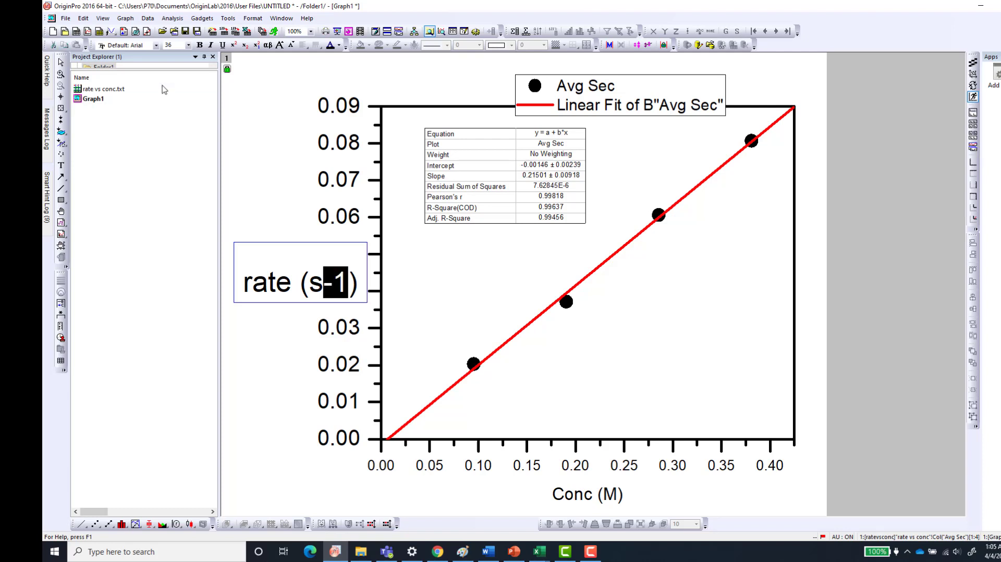
pyautogui.click(233, 45)
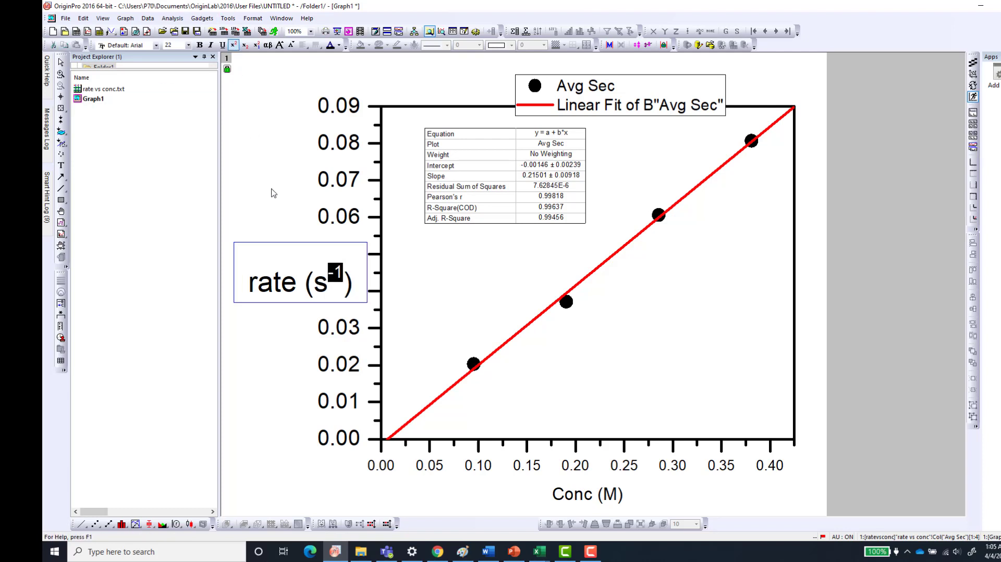
pyautogui.click(285, 286)
pyautogui.doubleClick(287, 292)
pyautogui.click(289, 220)
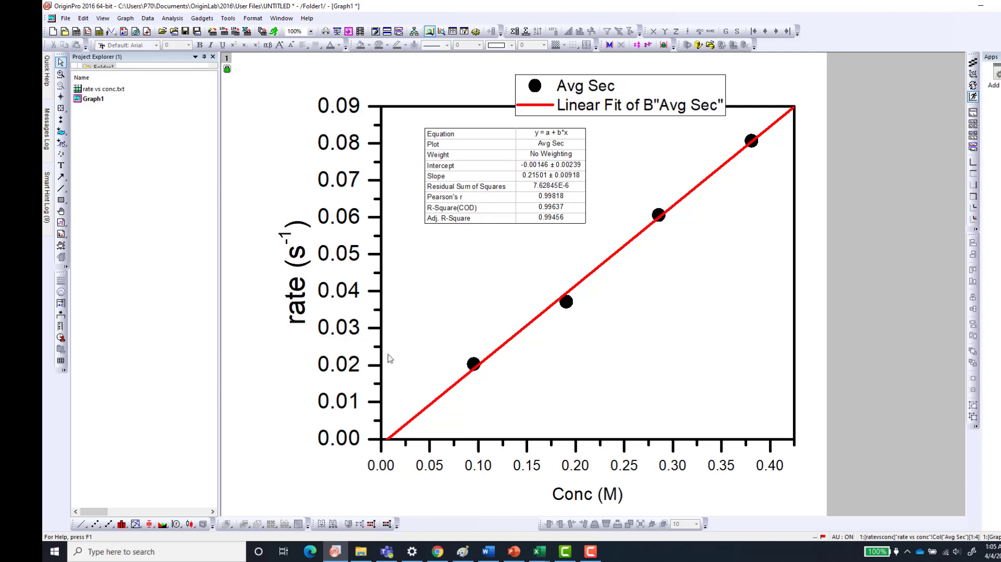
pyautogui.doubleClick(583, 499)
# Set the whole x-axis title Conc (M) to font size 36.
pyautogui.hotkey('ctrl', 'a')
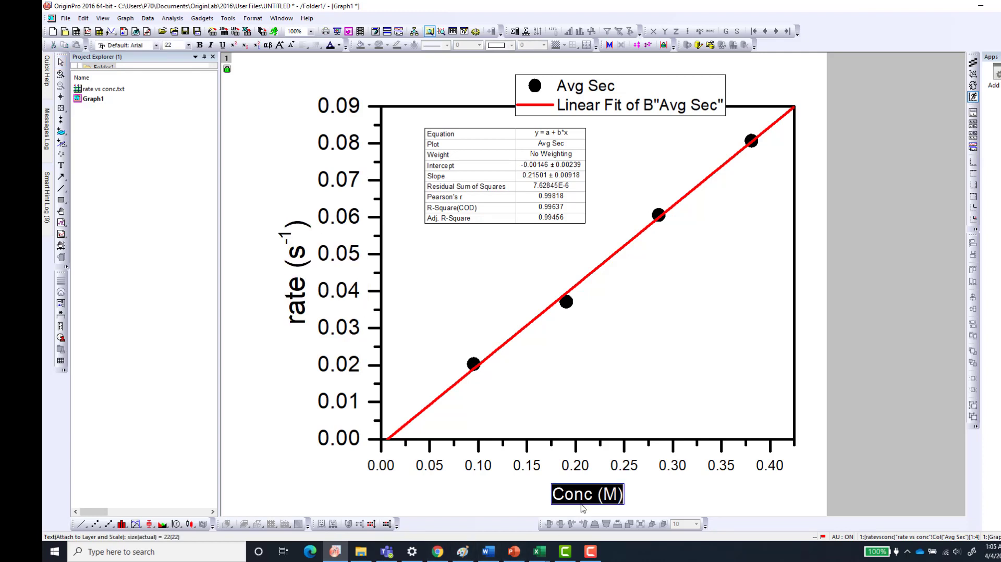
pyautogui.click(188, 45)
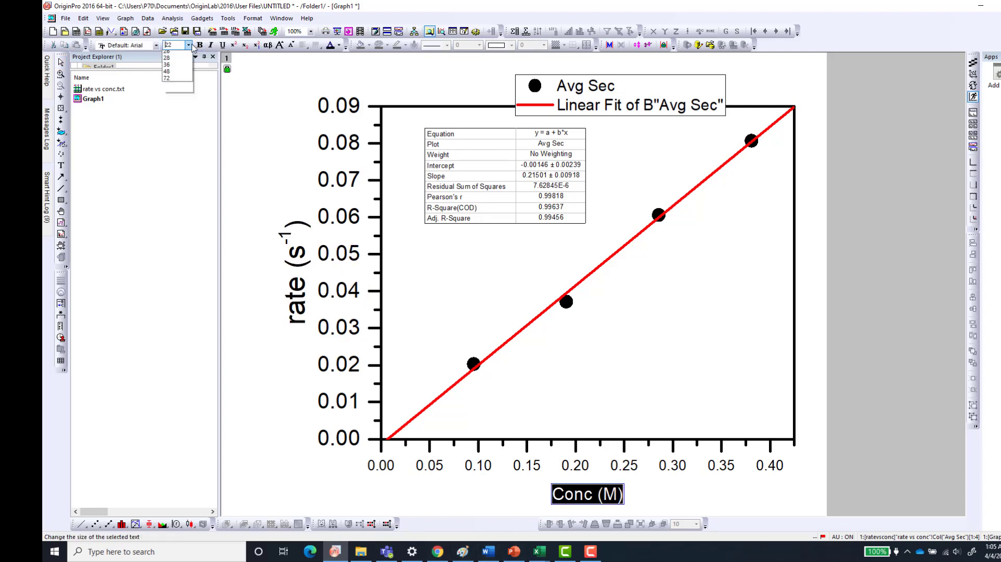
pyautogui.click(183, 143)
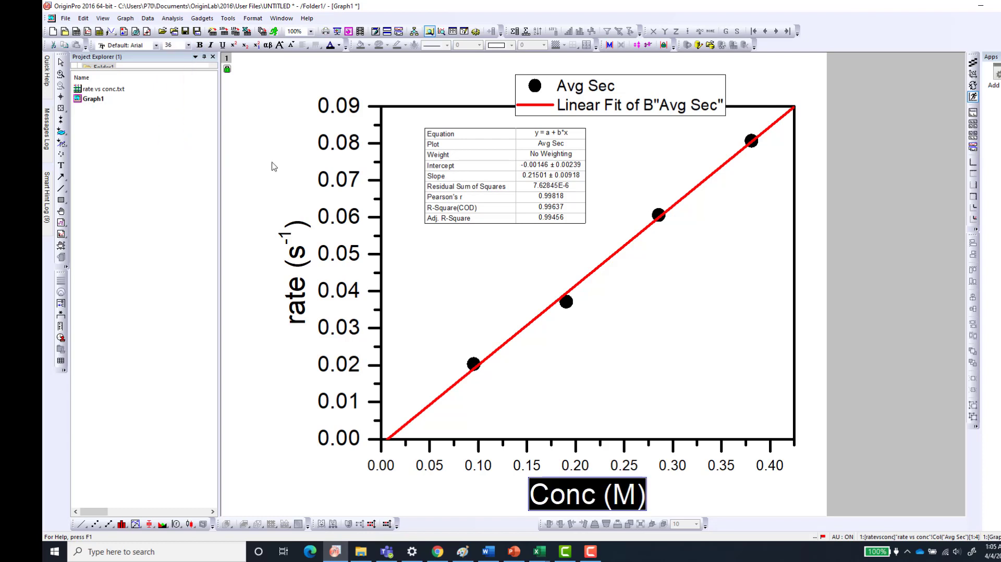
pyautogui.click(710, 305)
pyautogui.click(599, 498)
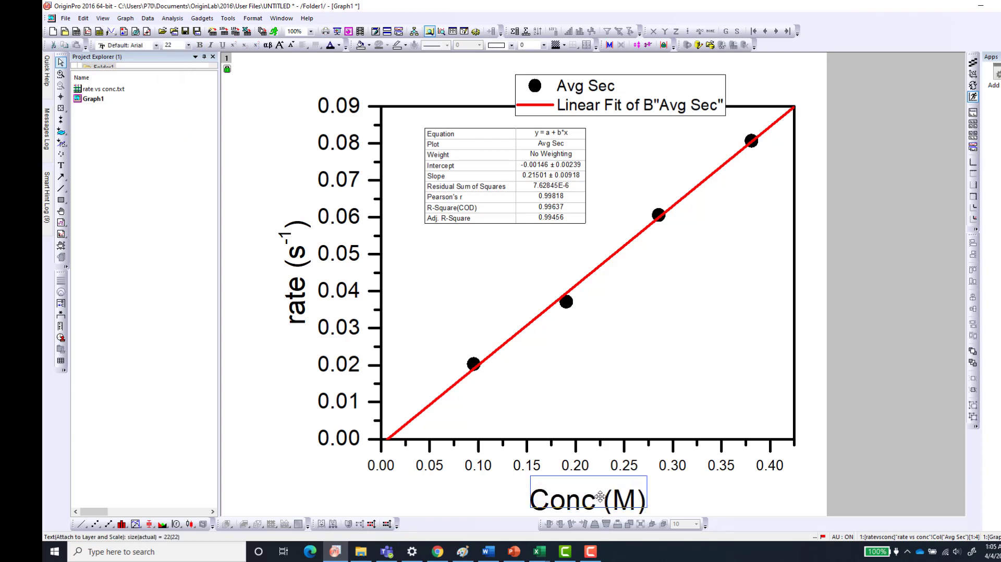
pyautogui.click(510, 186)
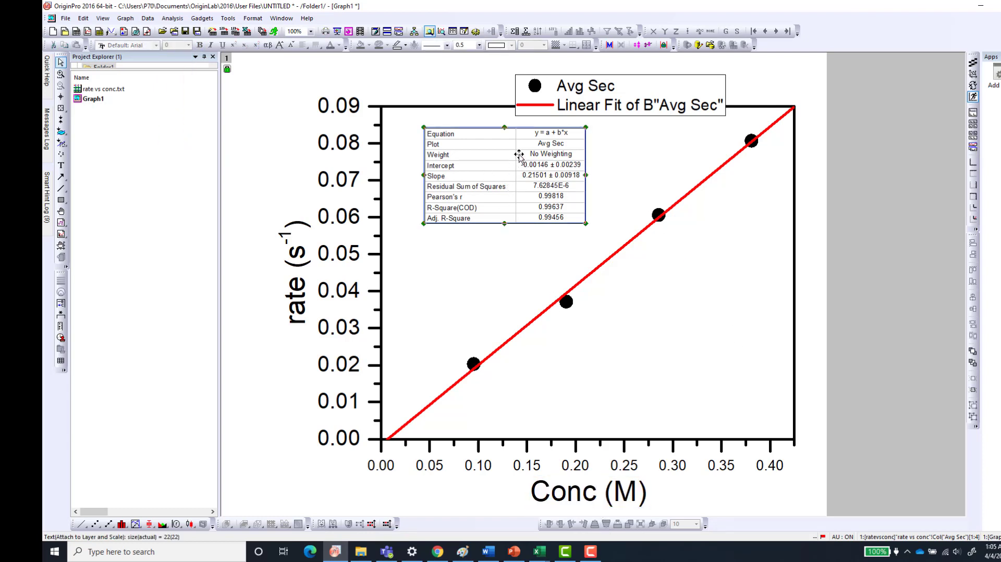
# Nudge the fit-results table left and down, then open its underlying worksheet.
pyautogui.moveTo(516, 177); pyautogui.dragTo(492, 190)
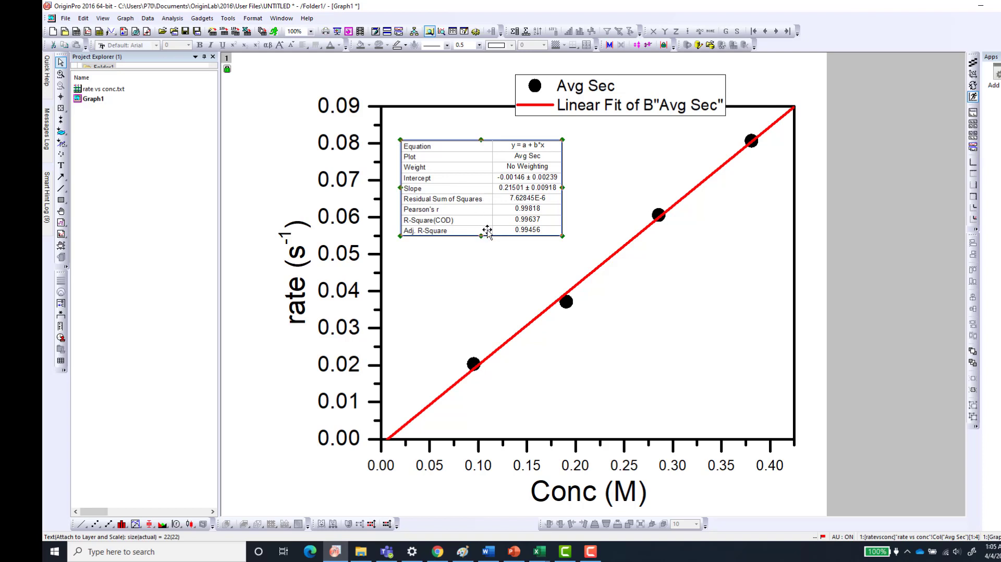
pyautogui.doubleClick(519, 187)
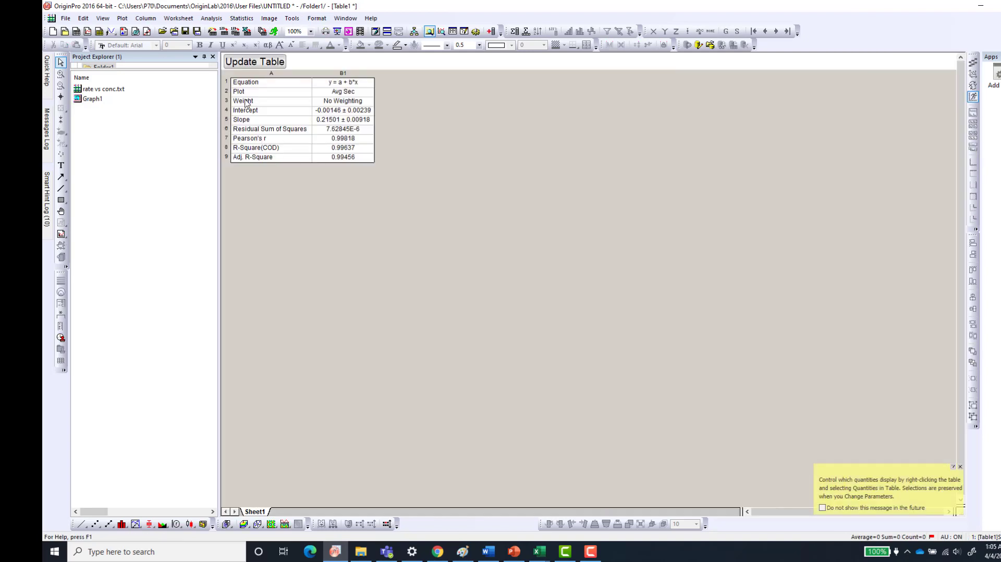
# Delete the Plot and Weight rows, update the graph's table, and enlarge it.
pyautogui.moveTo(237, 94); pyautogui.dragTo(333, 101)
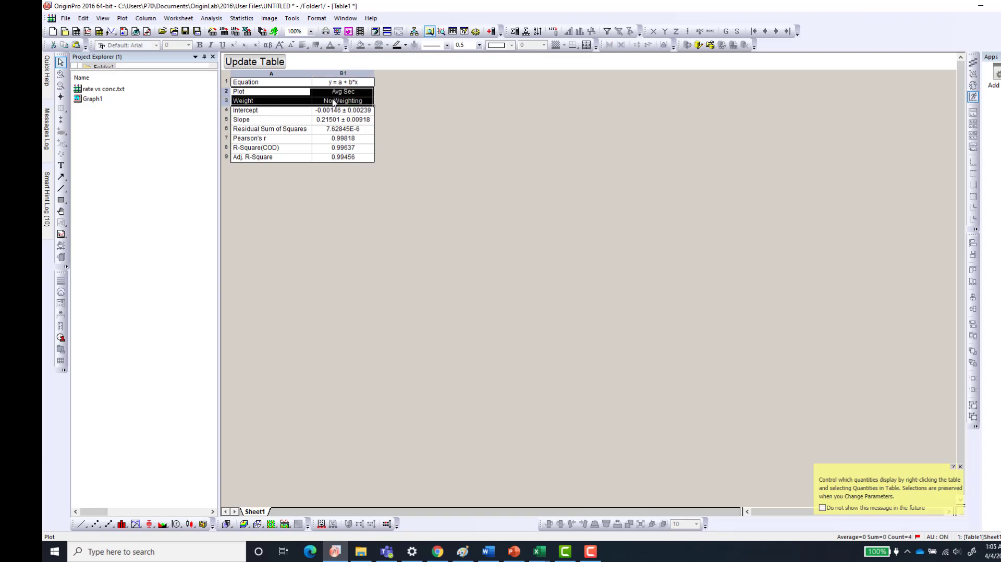
pyautogui.press('Delete')
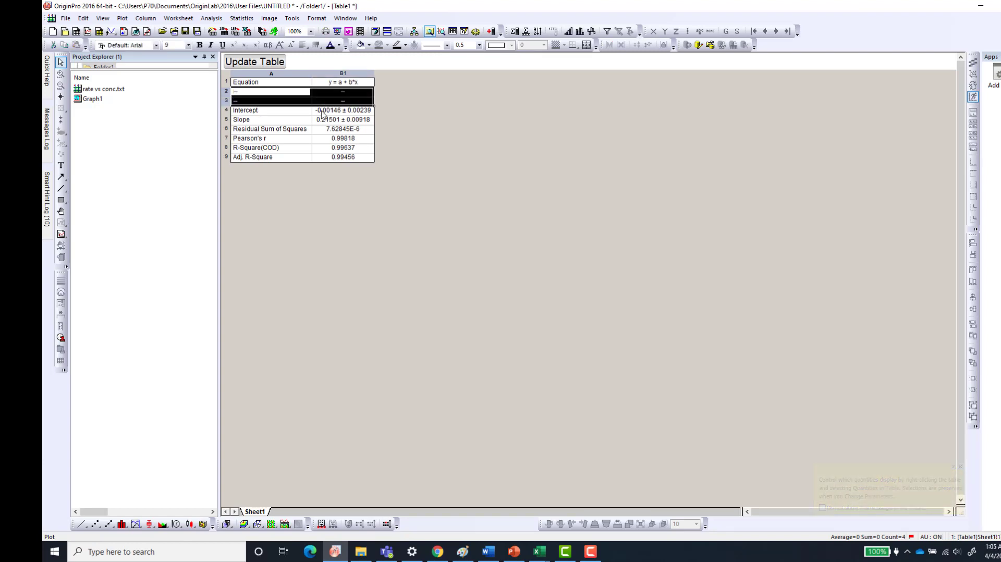
pyautogui.rightClick(270, 105)
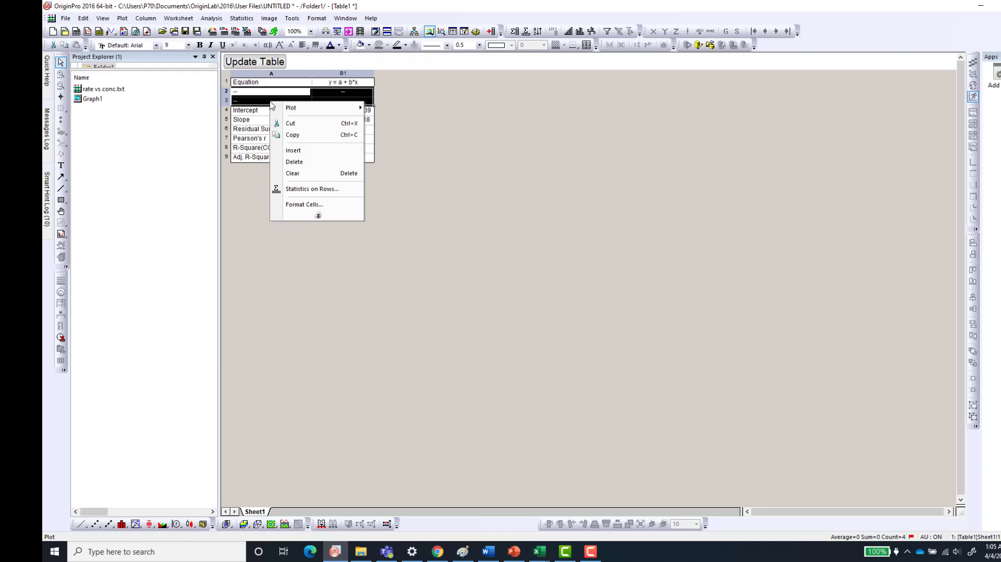
pyautogui.click(294, 163)
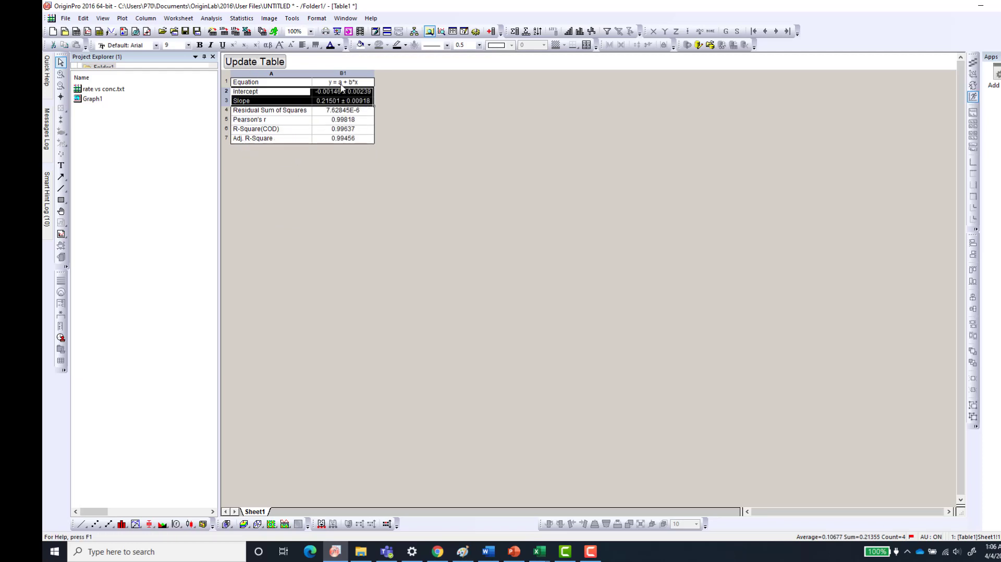
pyautogui.click(266, 63)
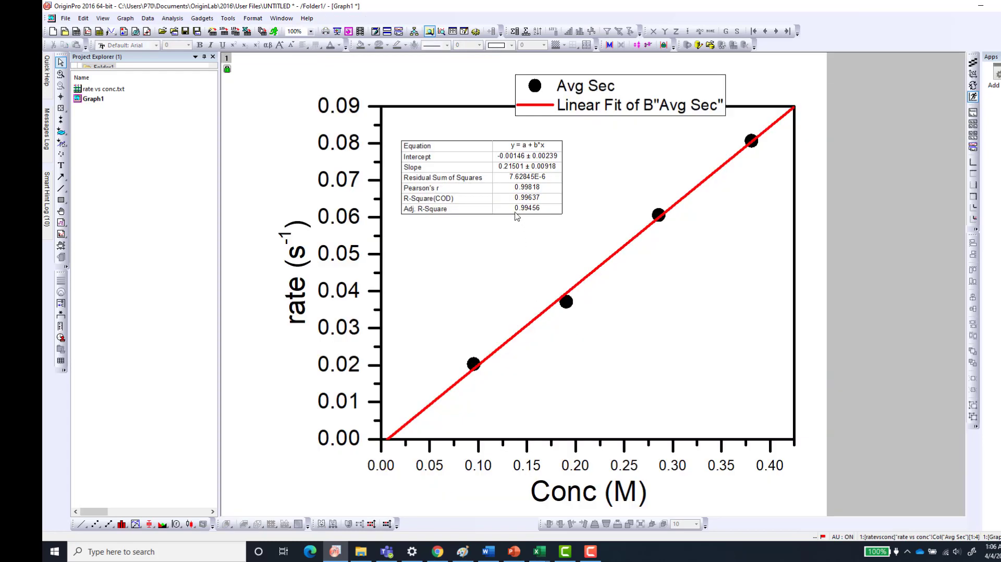
pyautogui.click(515, 213)
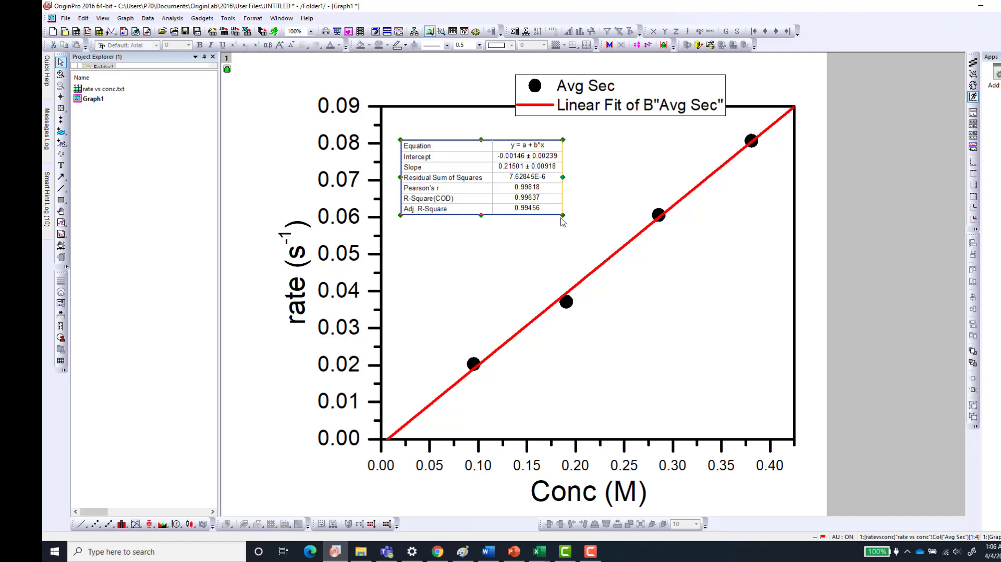
pyautogui.moveTo(561, 214); pyautogui.dragTo(605, 232)
# Move the fit-results table to the page's right and the legend into the plot's upper left.
pyautogui.moveTo(496, 177); pyautogui.dragTo(956, 194)
pyautogui.click(614, 89)
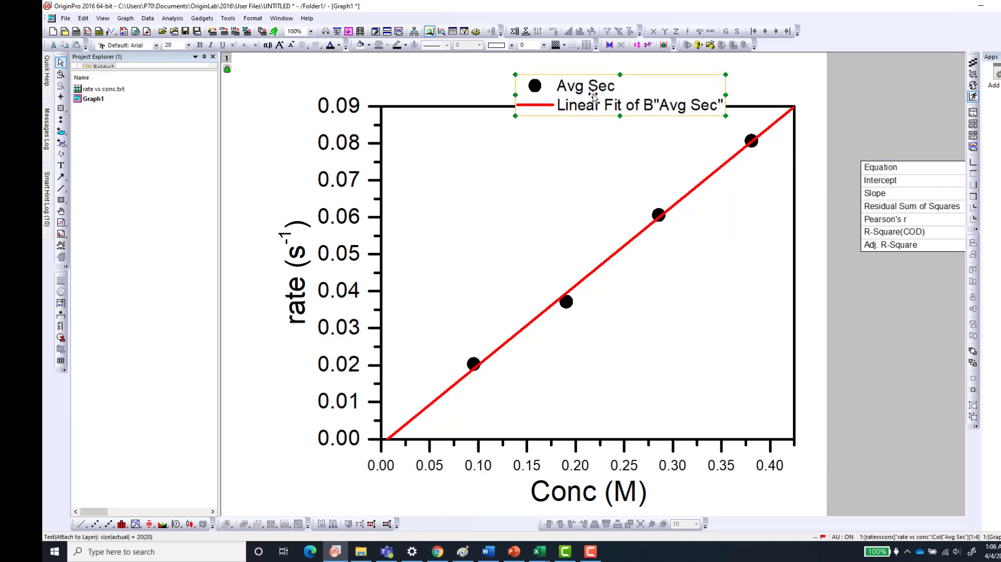
pyautogui.moveTo(591, 92); pyautogui.dragTo(497, 150)
# Rename the legend entries to Data and Linear Fit.
pyautogui.doubleClick(453, 149)
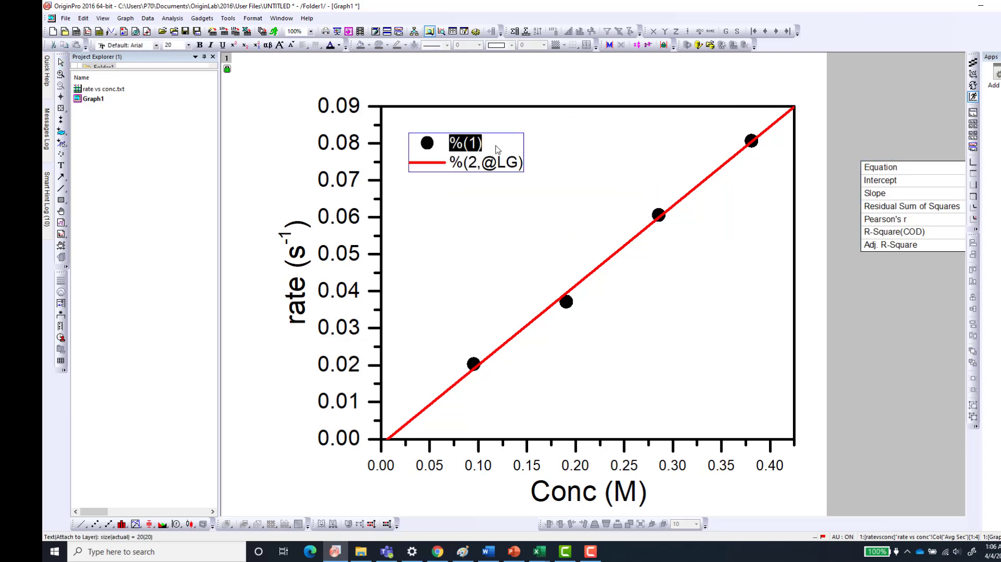
pyautogui.write('Data')
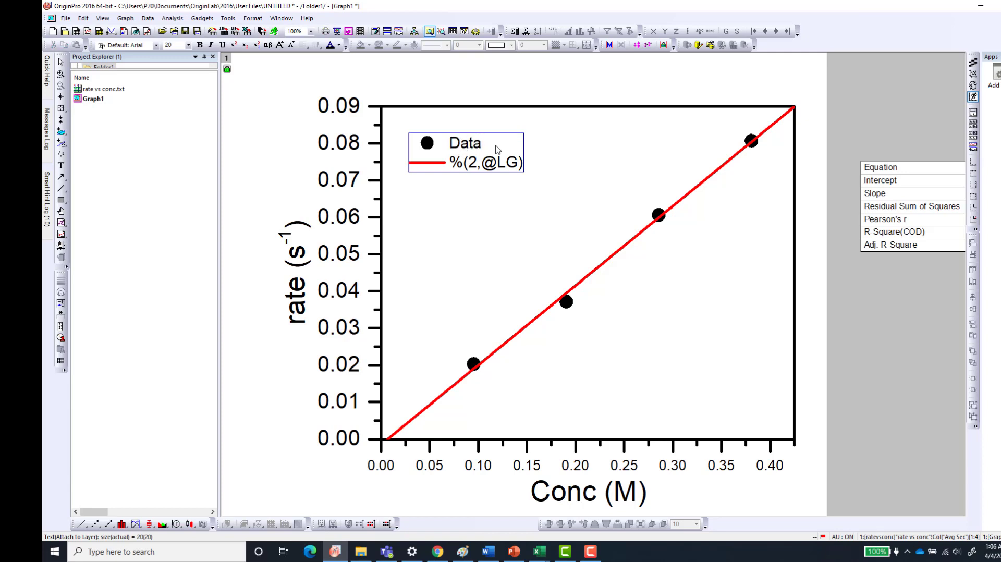
pyautogui.moveTo(450, 166); pyautogui.dragTo(557, 166)
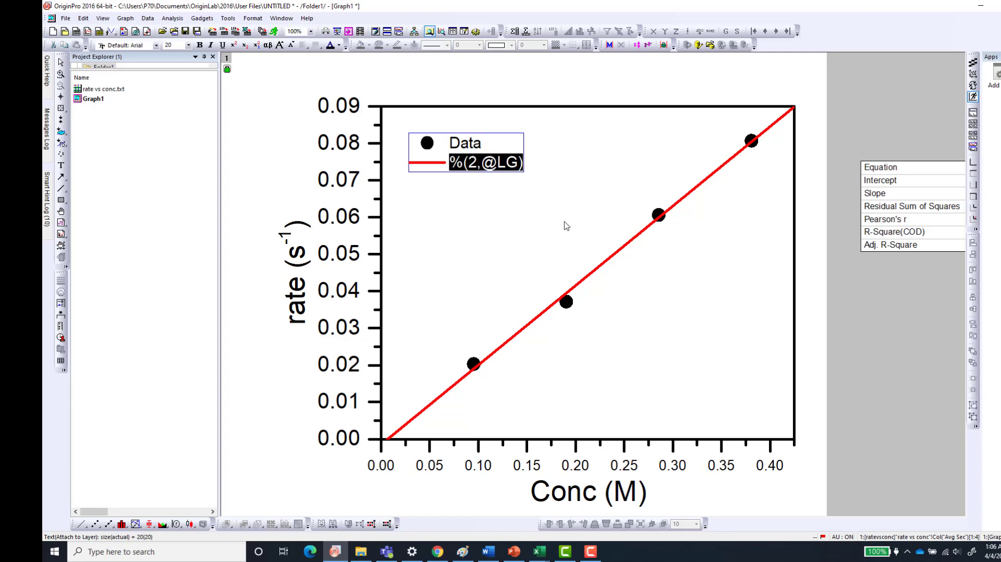
pyautogui.write('Linea')
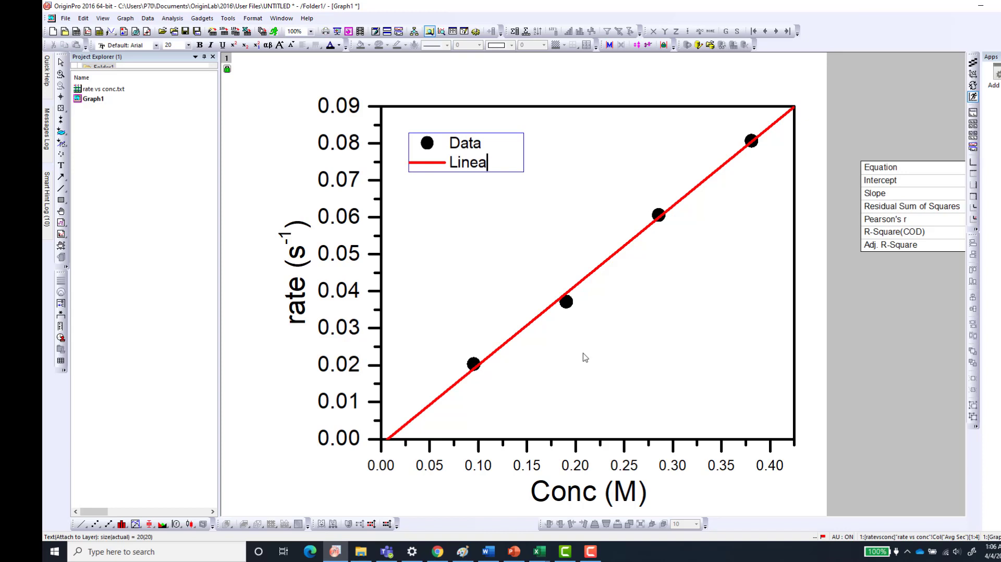
pyautogui.write('r Fit')
pyautogui.click(589, 194)
# Set the legend's border colour to None.
pyautogui.click(472, 170)
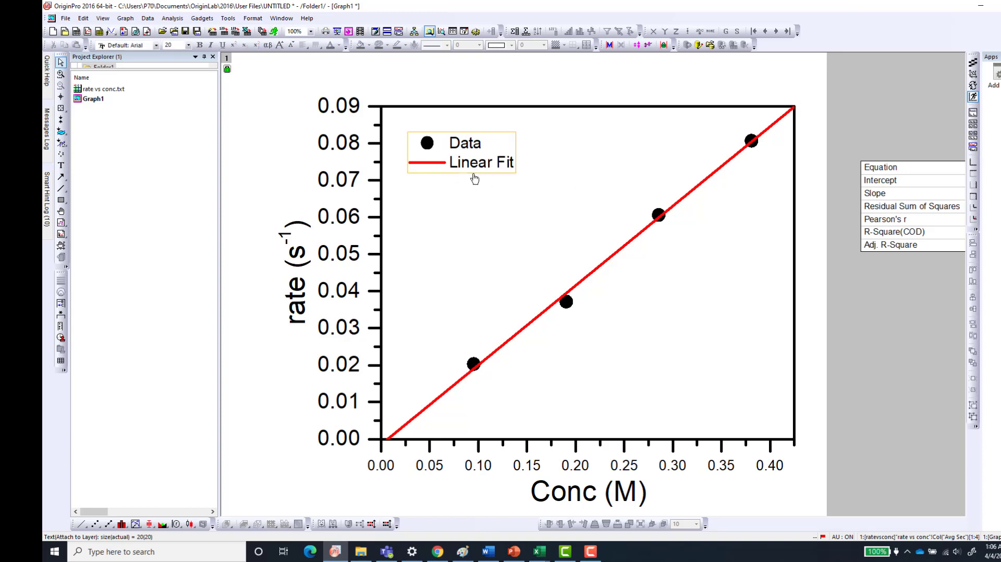
pyautogui.click(441, 179)
pyautogui.click(393, 47)
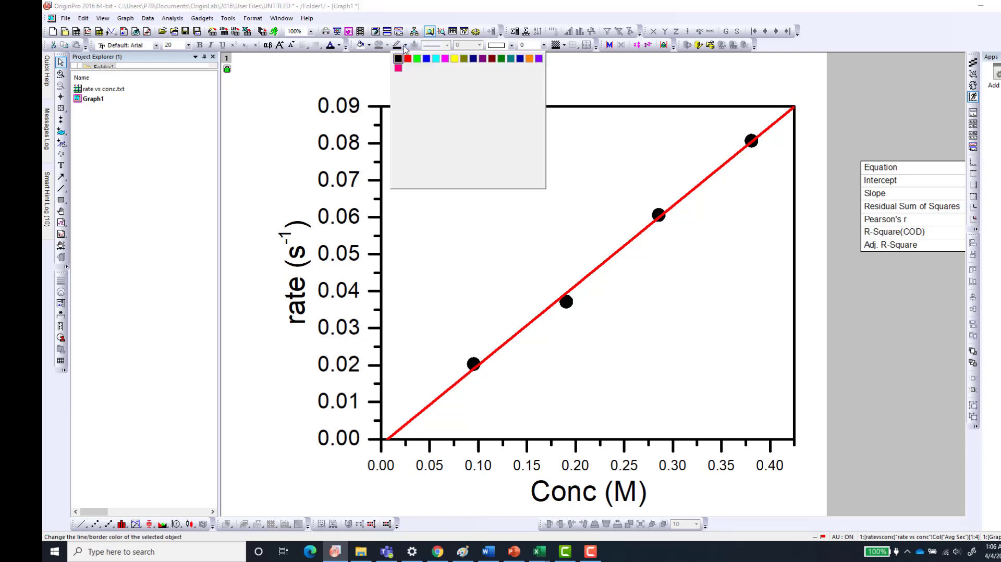
pyautogui.click(417, 73)
pyautogui.click(489, 233)
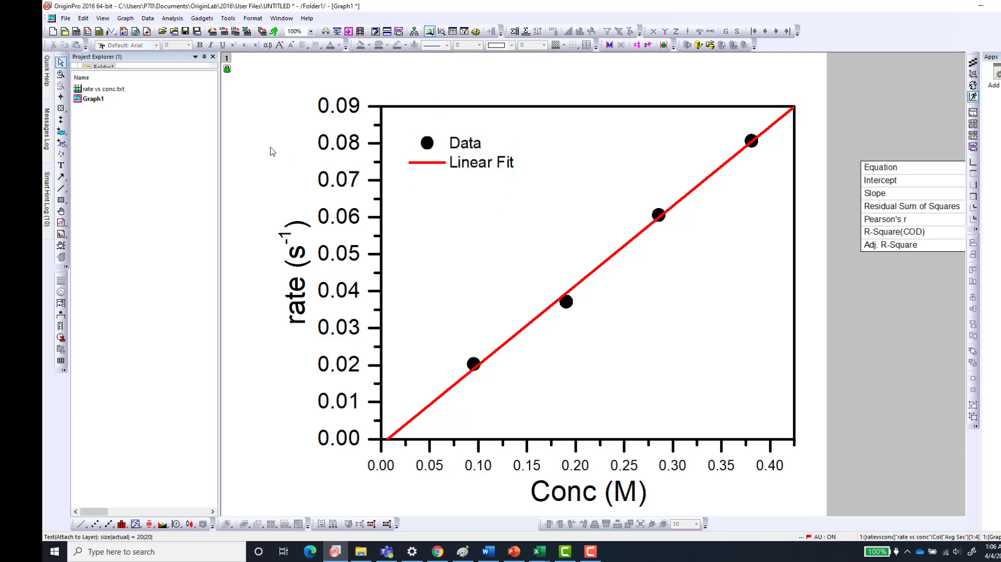
# Set the x-axis tick labels to font size 28.
pyautogui.click(578, 467)
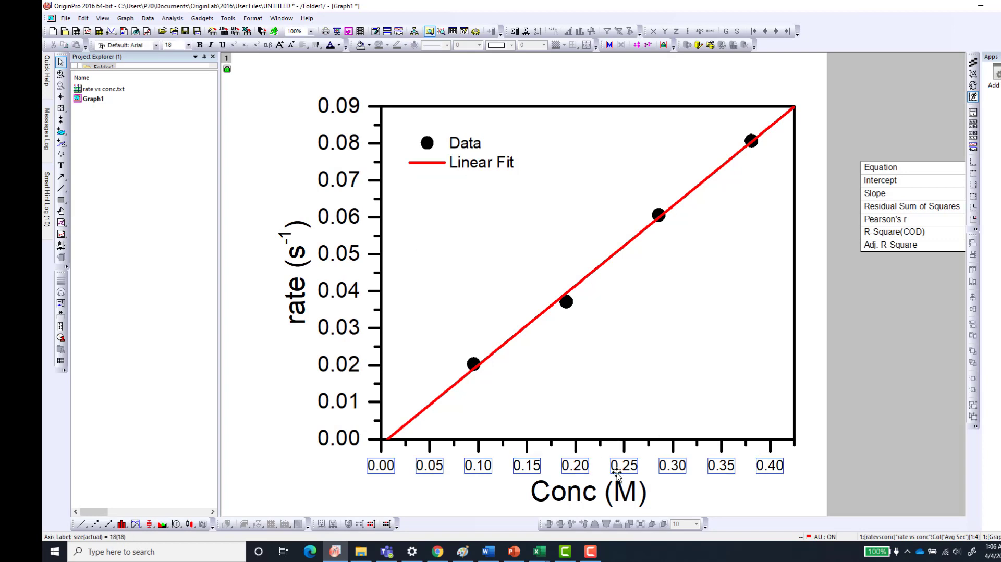
pyautogui.click(189, 45)
pyautogui.click(170, 141)
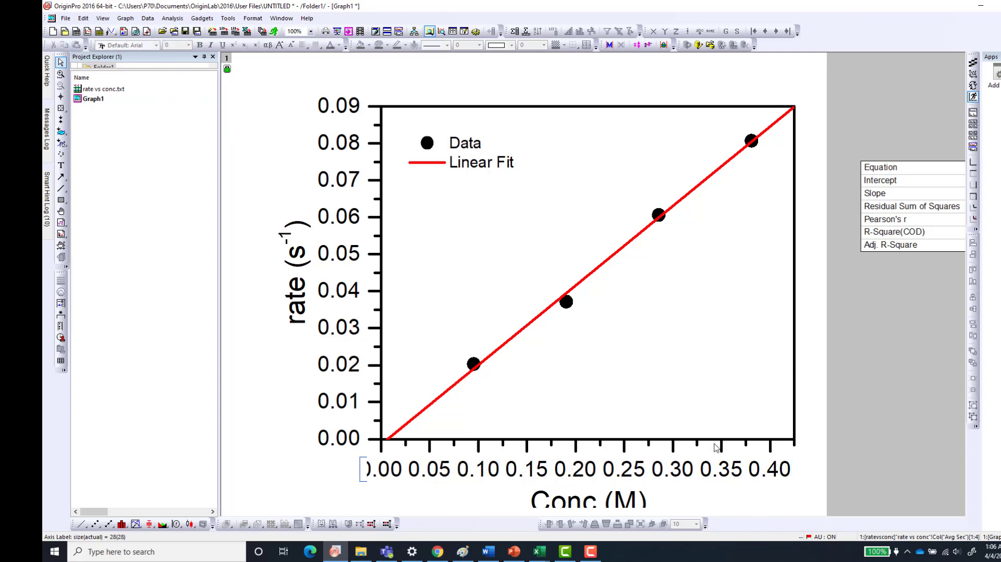
# Move the plot layer up and to the left on the page.
pyautogui.click(457, 295)
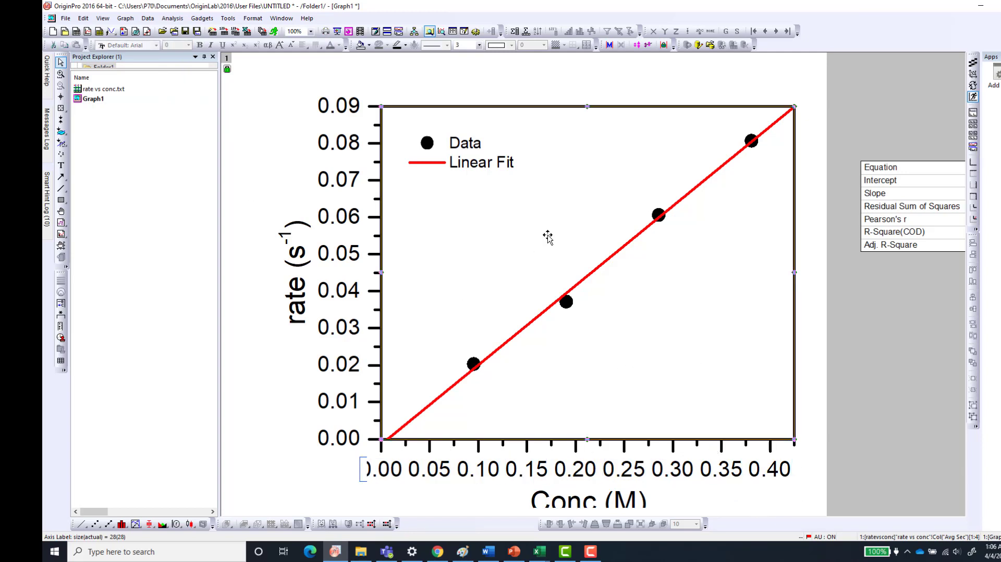
pyautogui.moveTo(547, 221); pyautogui.dragTo(528, 212)
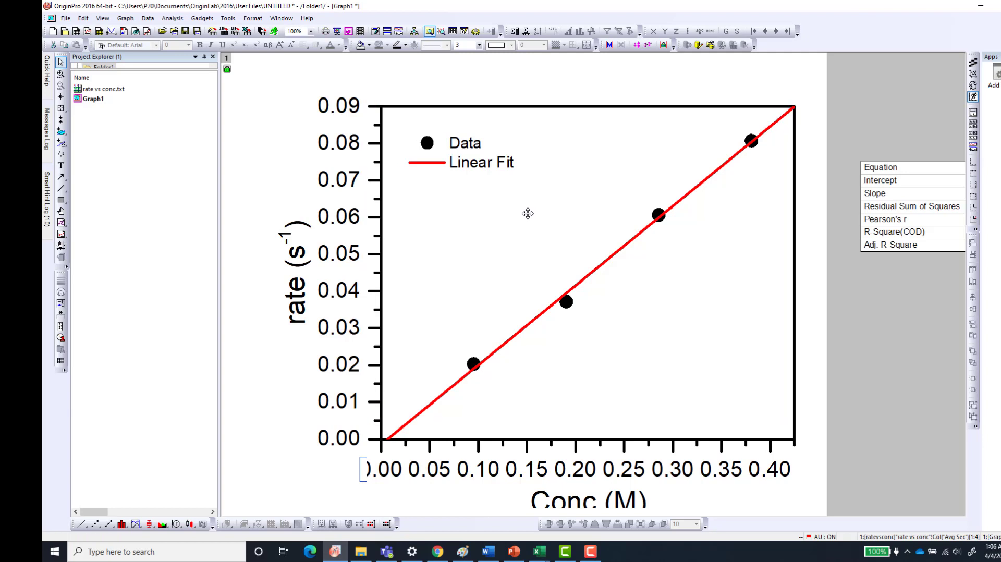
pyautogui.click(268, 491)
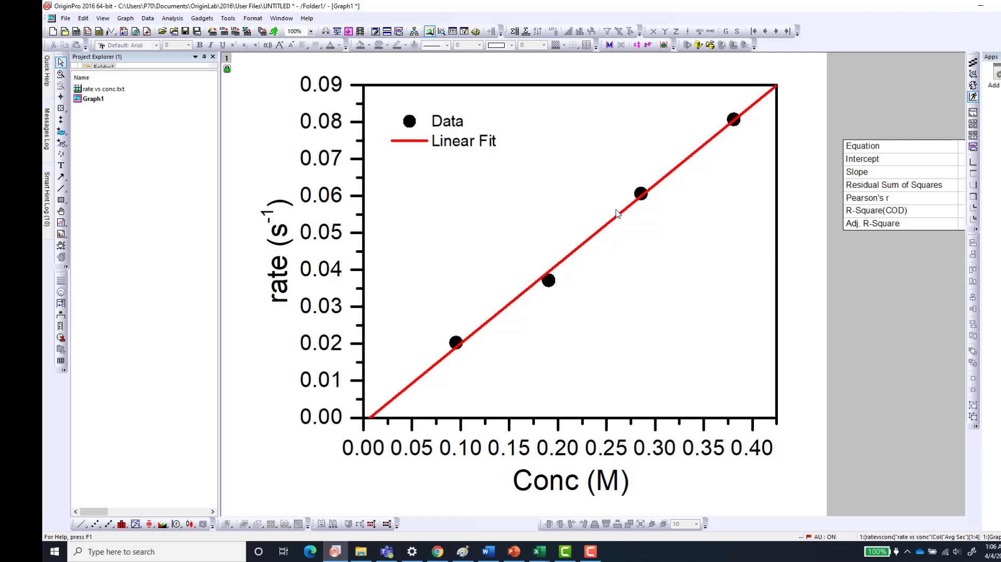
# Move the fit-results table down and left so it sits beside the plot's right edge.
pyautogui.click(925, 156)
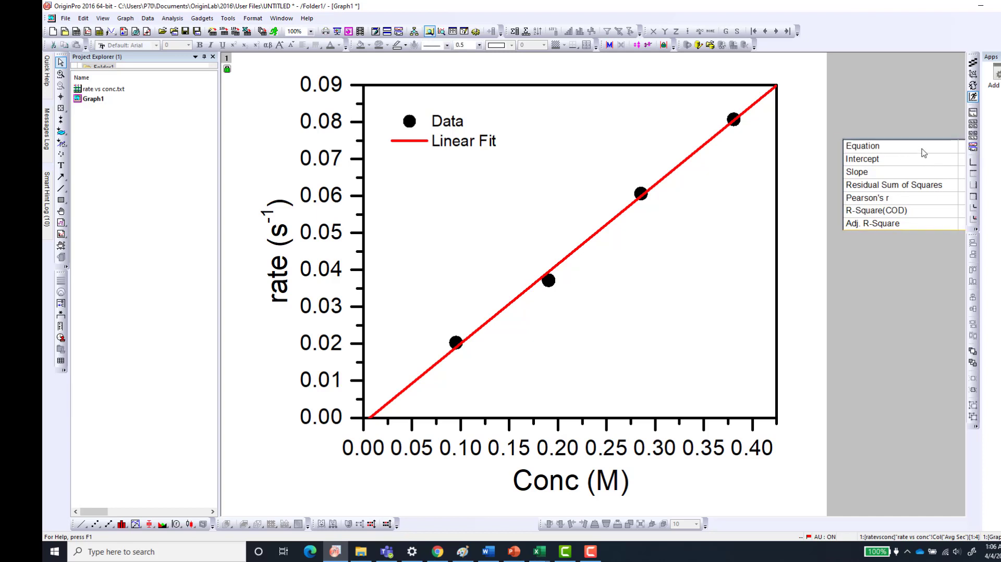
pyautogui.moveTo(926, 151); pyautogui.dragTo(909, 202)
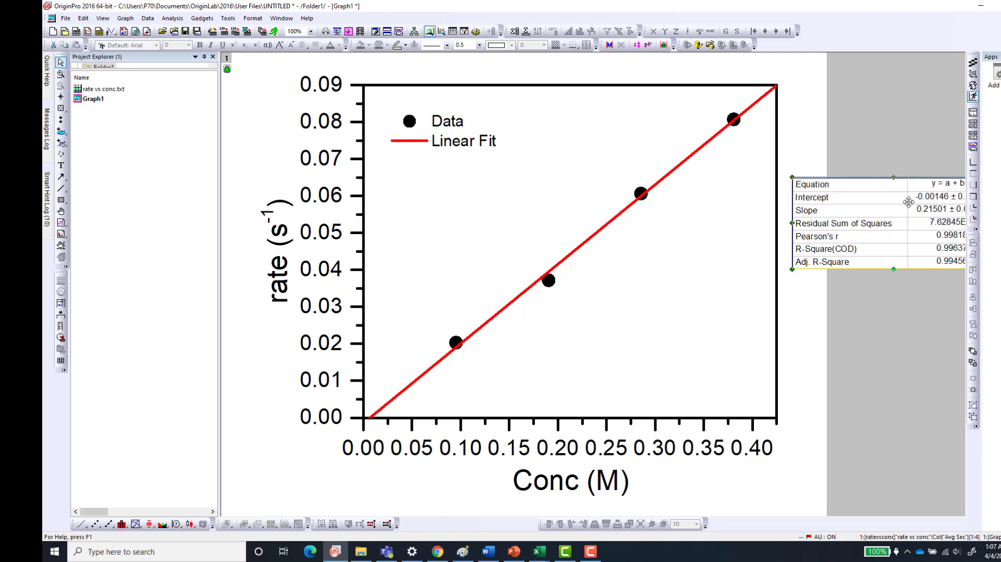
pyautogui.click(60, 167)
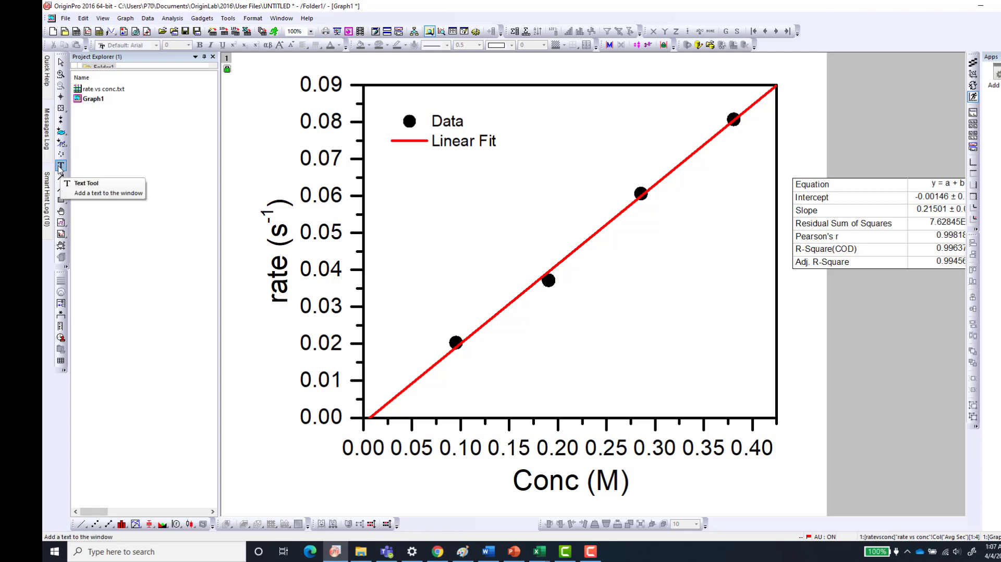
# Add a text label reading 'R2 = 0.9964' inside the plot below the fit line.
pyautogui.click(583, 336)
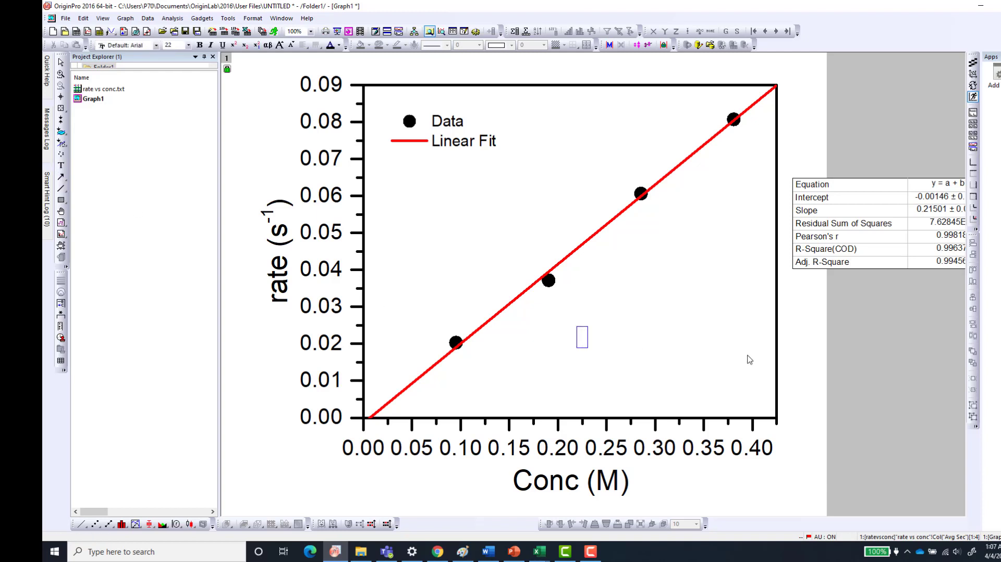
pyautogui.write('R2 =')
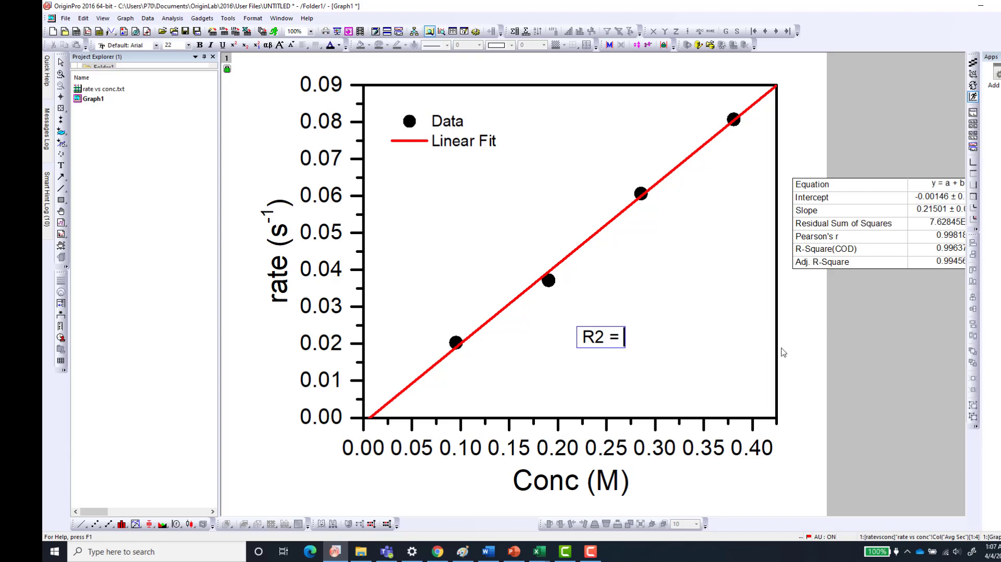
pyautogui.write('0.9964')
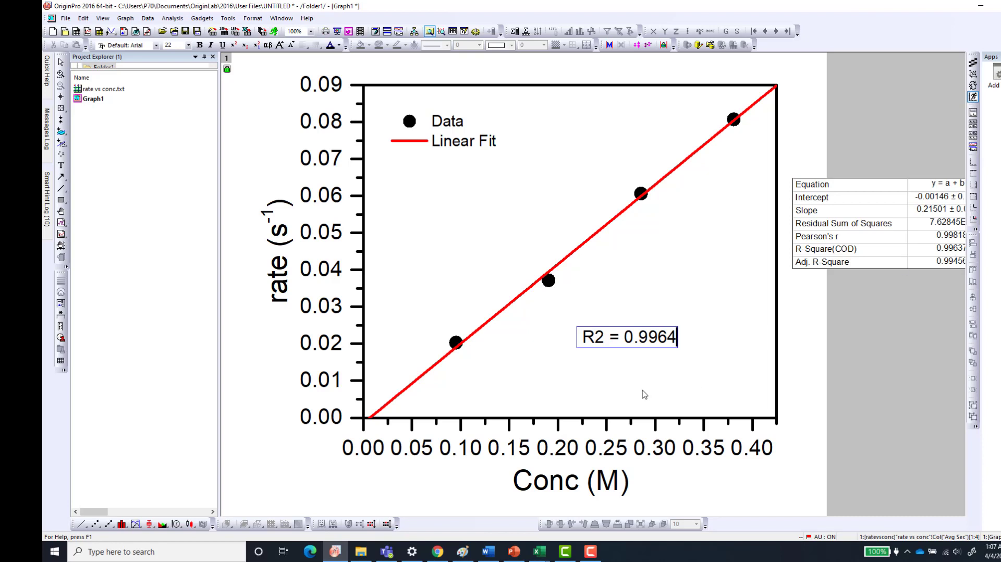
# Enlarge the label to font size 28 and make the 2 superscript.
pyautogui.click(605, 338)
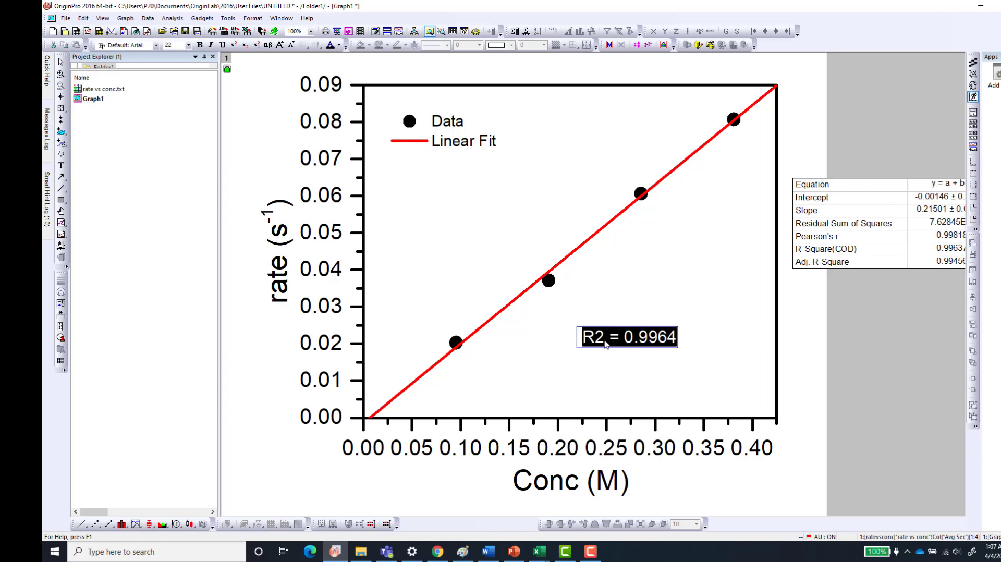
pyautogui.hotkey('ctrl', 'a')
pyautogui.click(188, 45)
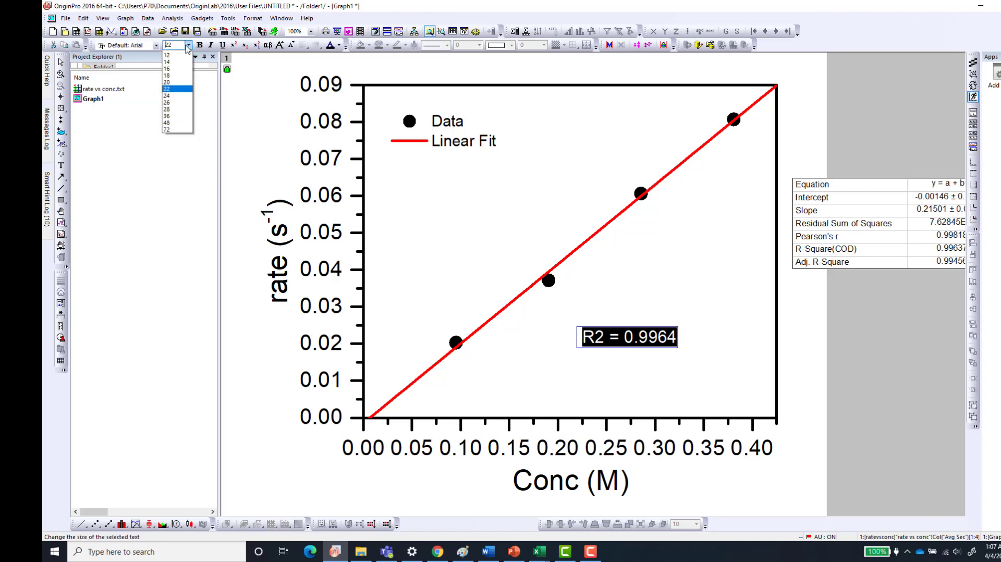
pyautogui.click(183, 138)
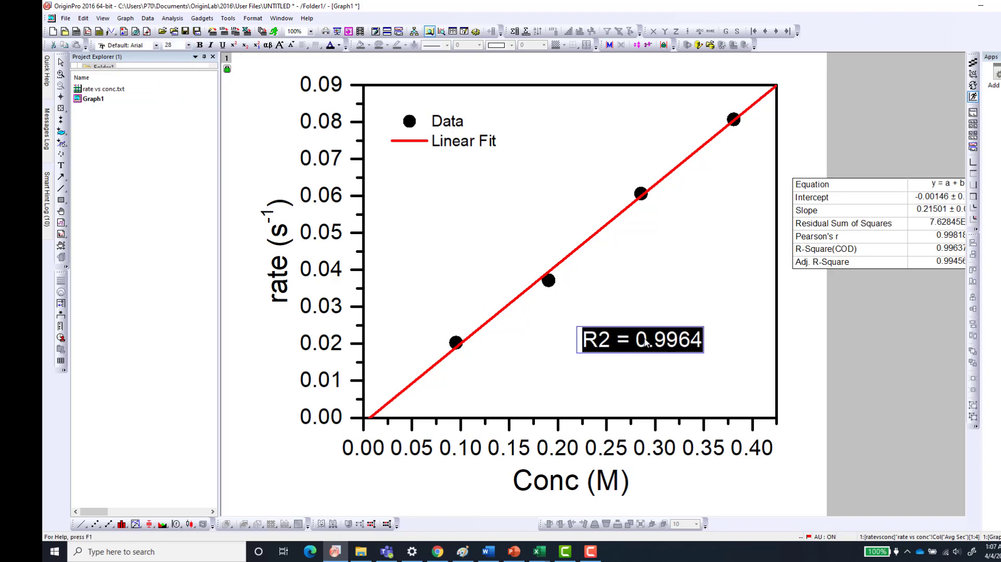
pyautogui.click(610, 344)
pyautogui.moveTo(610, 344); pyautogui.dragTo(599, 344)
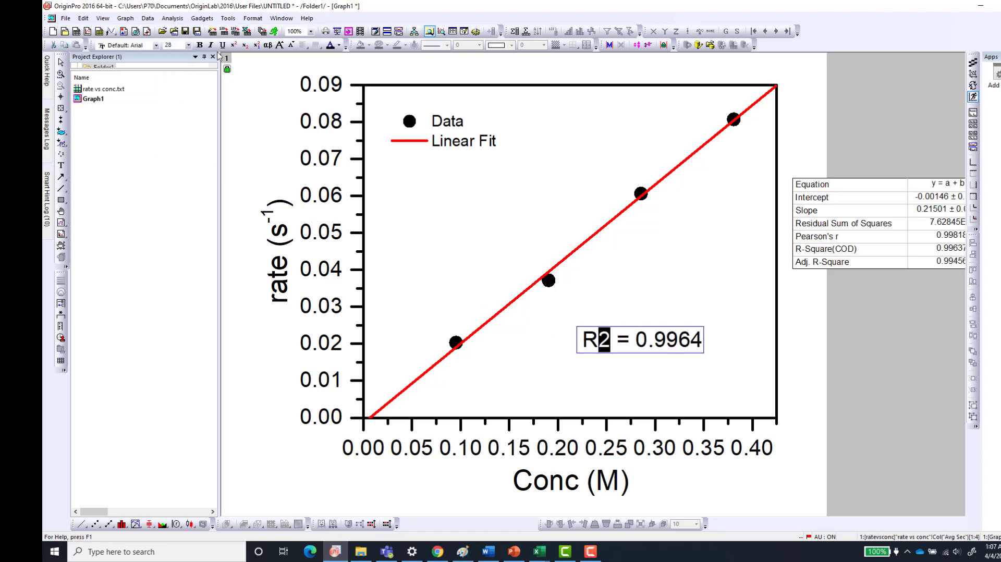
pyautogui.click(234, 45)
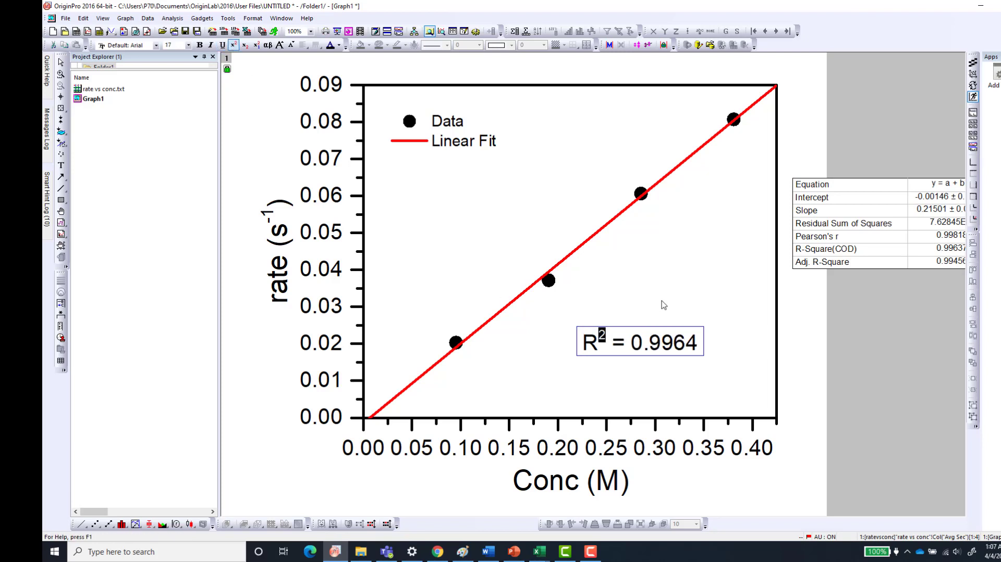
pyautogui.click(774, 332)
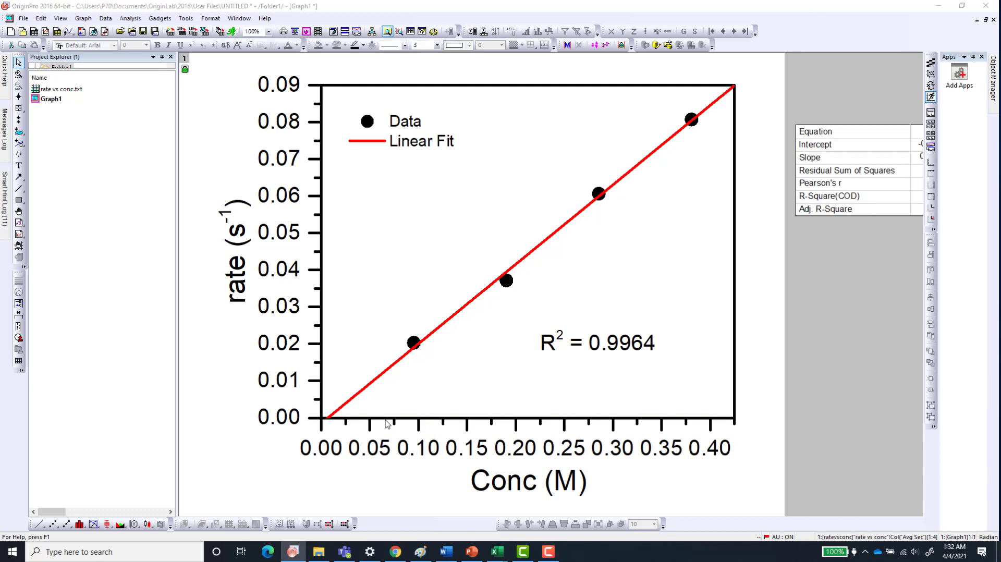
# Change the x-axis major tick increment from 0.05 to 0.1.
pyautogui.doubleClick(387, 423)
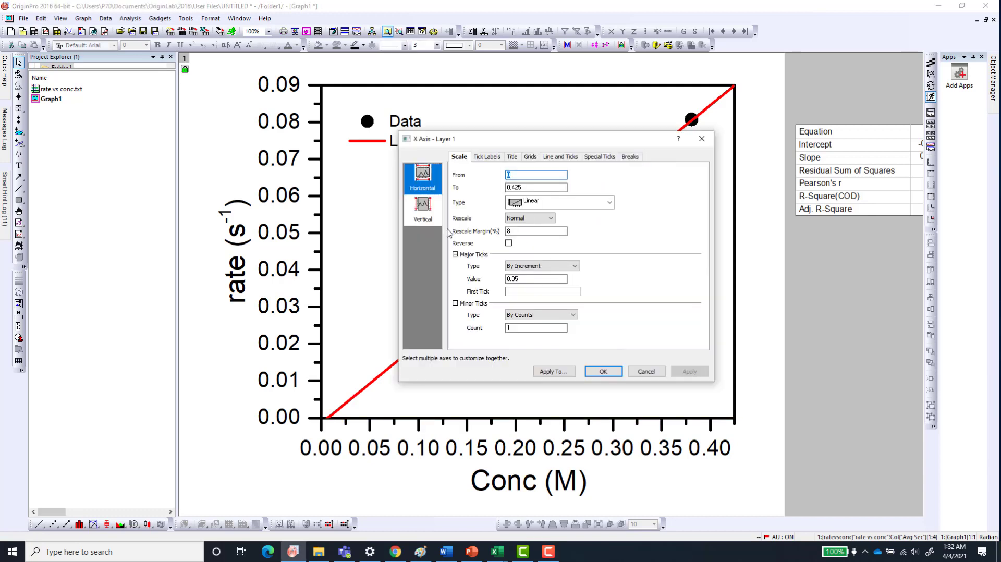
pyautogui.click(529, 281)
pyautogui.press('BackSpace')
pyautogui.press('BackSpace')
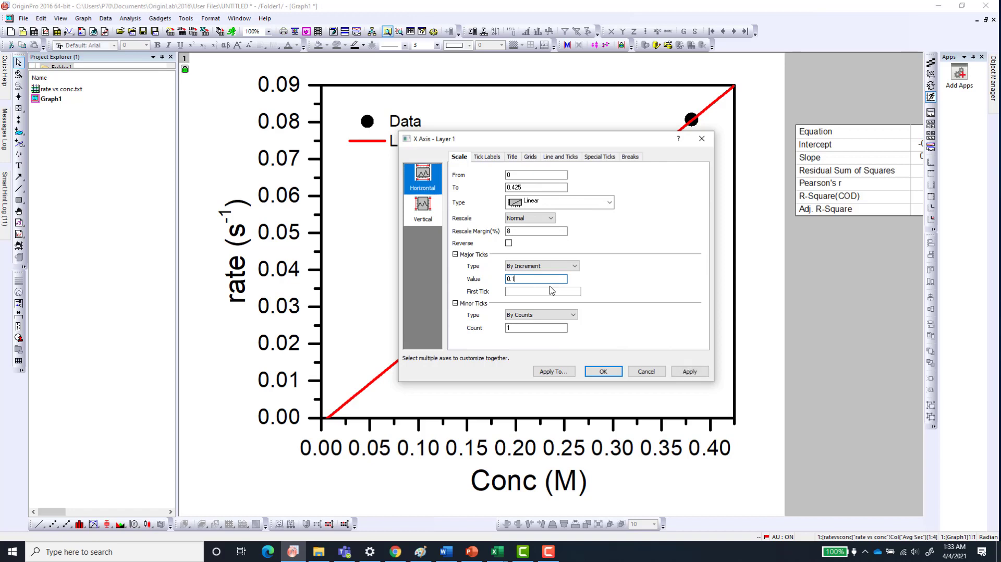
pyautogui.click(702, 374)
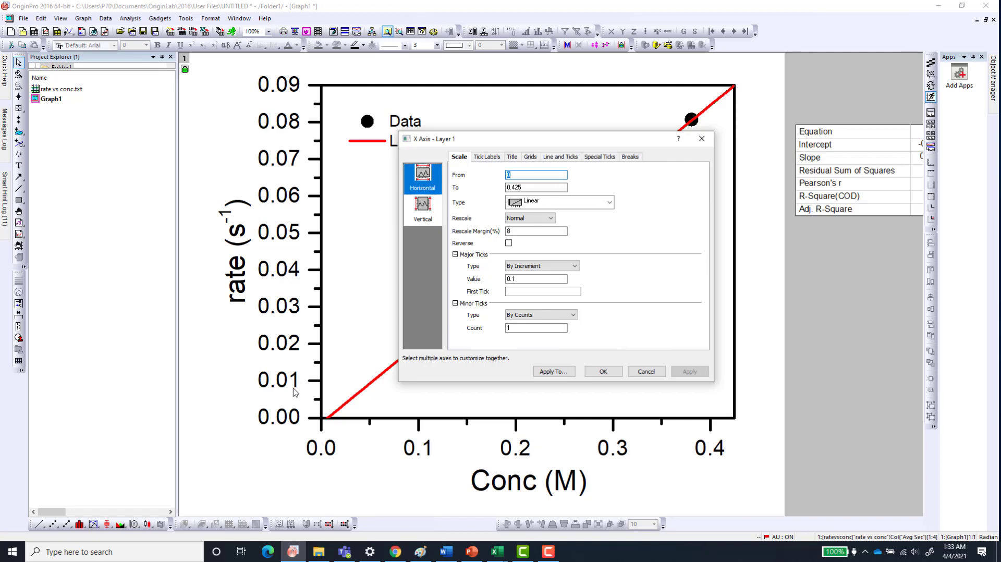
# Change the y-axis major tick increment from 0.01 to 0.02 and apply.
pyautogui.click(427, 214)
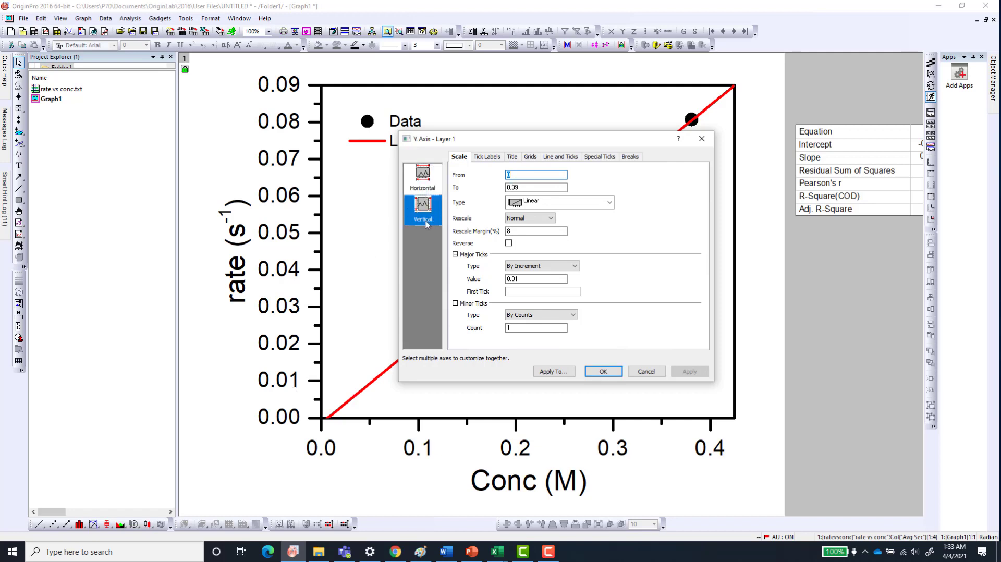
pyautogui.click(526, 281)
pyautogui.doubleClick(527, 280)
pyautogui.click(531, 279)
pyautogui.press('BackSpace')
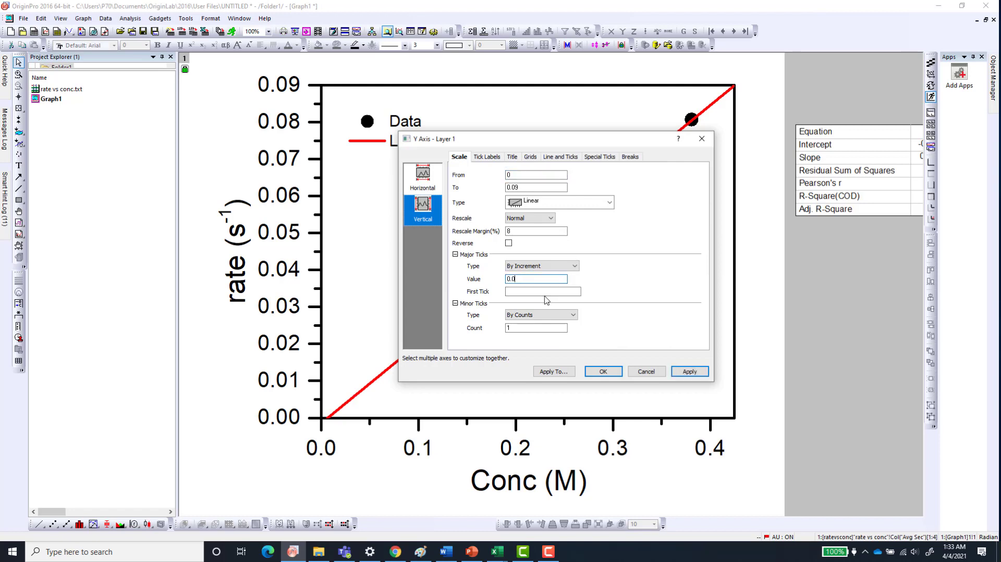
pyautogui.write('2')
pyautogui.click(689, 371)
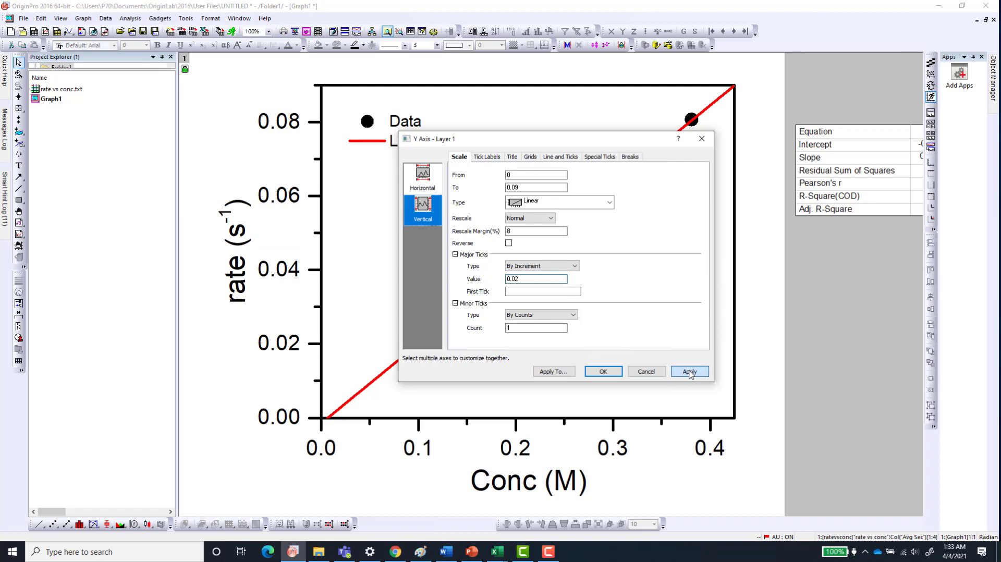
pyautogui.click(604, 371)
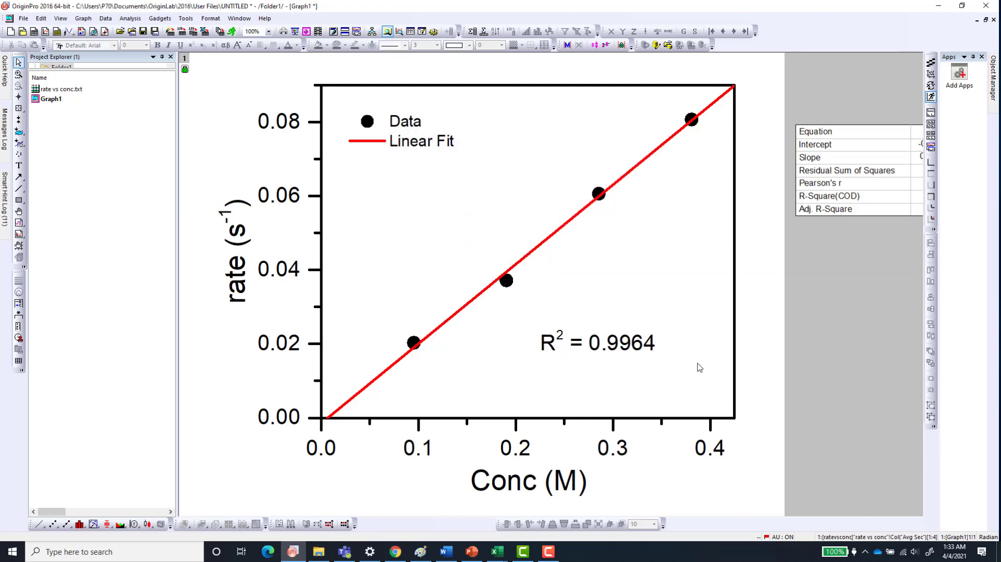